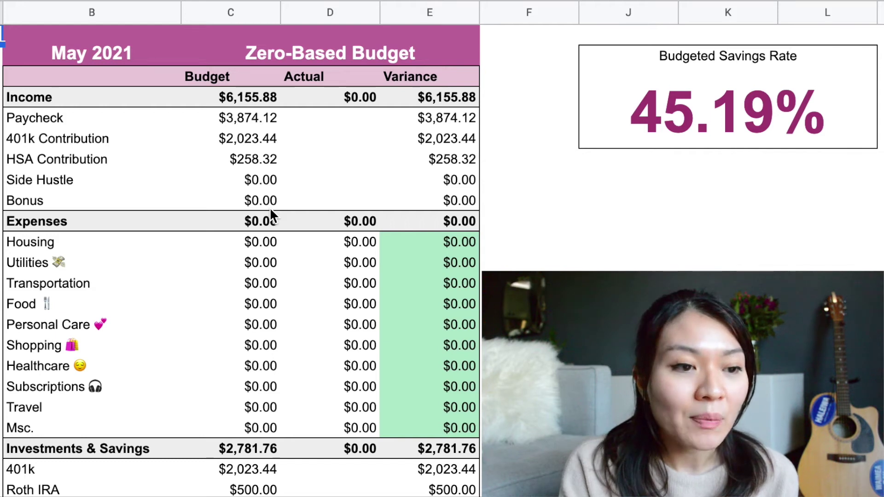
Review the budgeted Paycheck, 401k Contribution and HSA Contribution amounts under Income, along with the budget's Amount Remaining
click(265, 123)
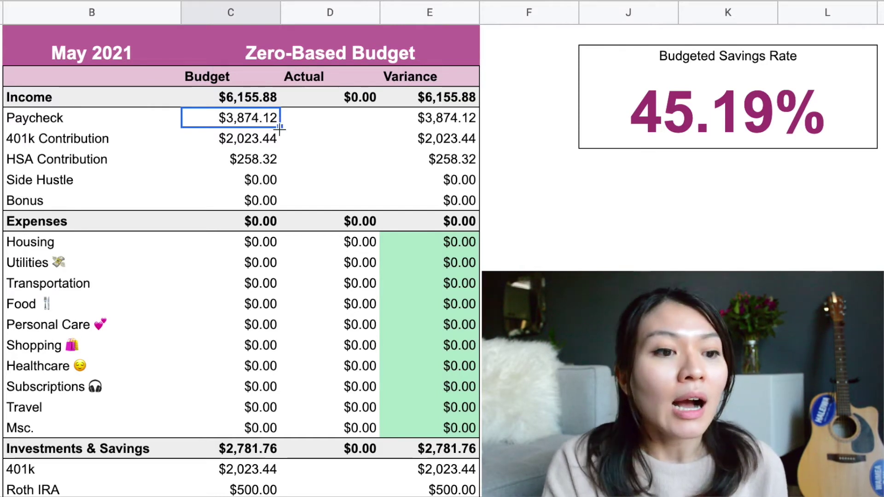
click(275, 142)
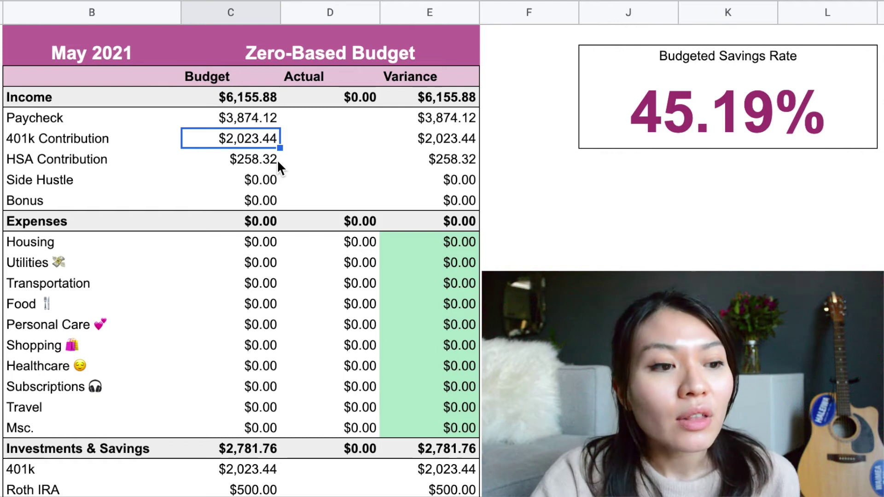
click(278, 160)
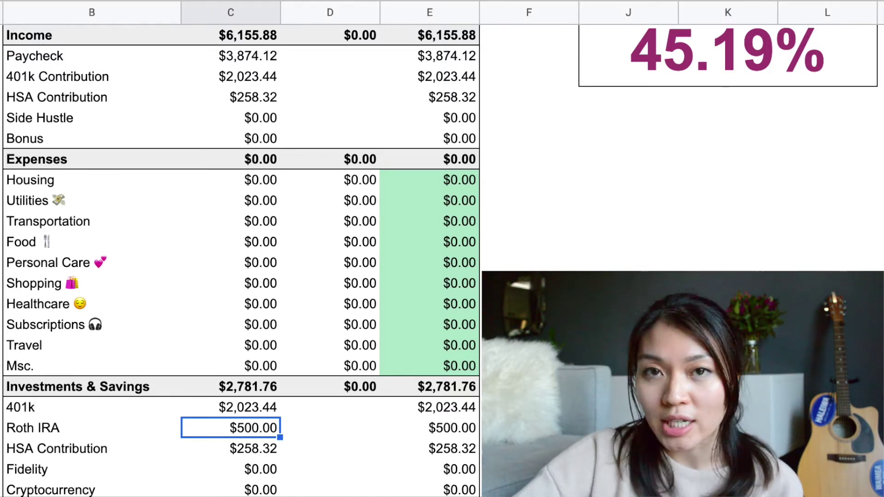
scroll(262, 428, up, 3)
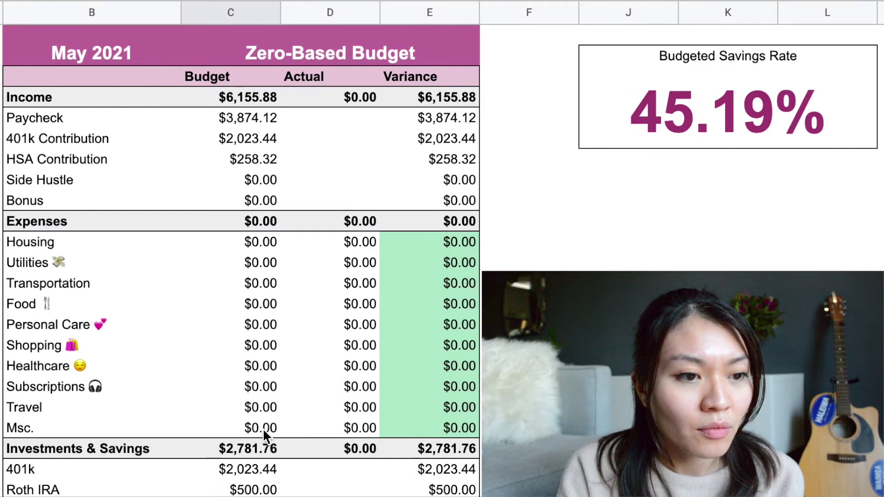
scroll(262, 428, down, 7)
click(263, 428)
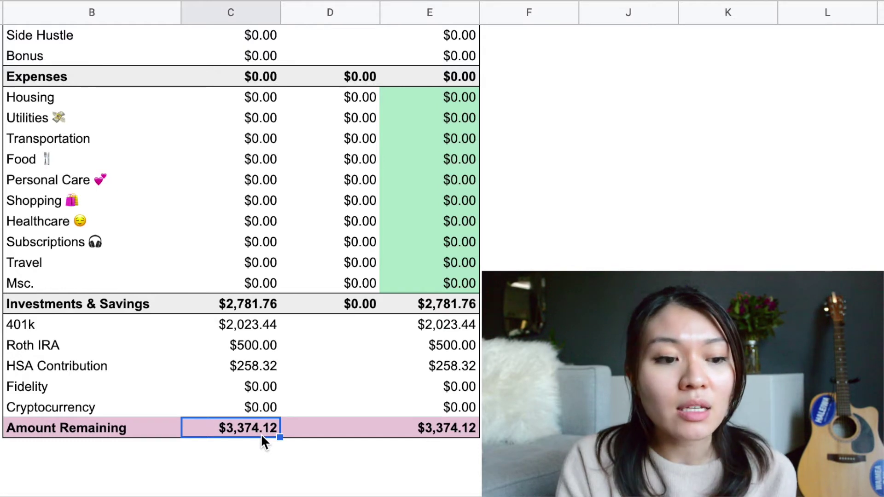
scroll(261, 433, up, 5)
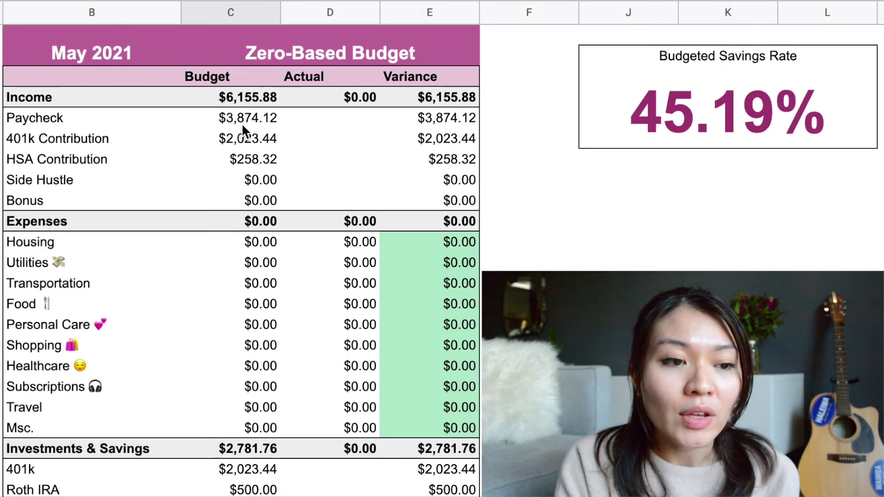
click(242, 124)
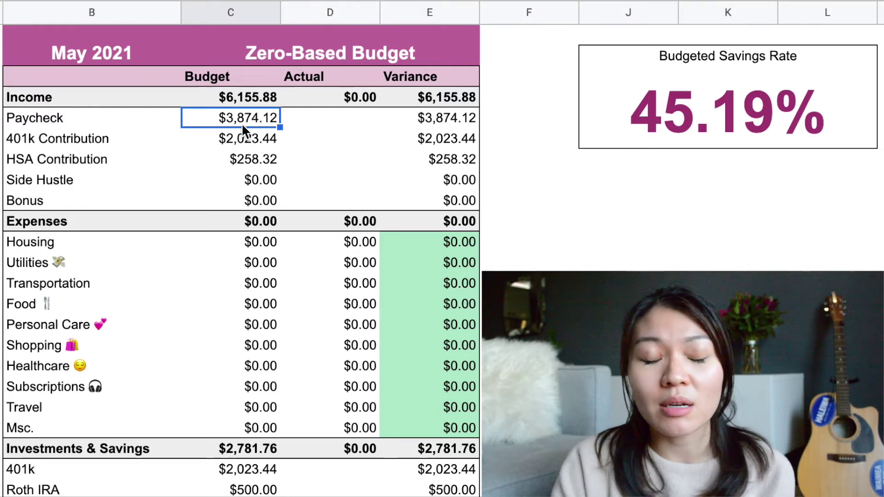
Expand the Housing category, budget 825 for Rent and 20 for Laundry, and collapse the category again
scroll(22, 202, down, 2)
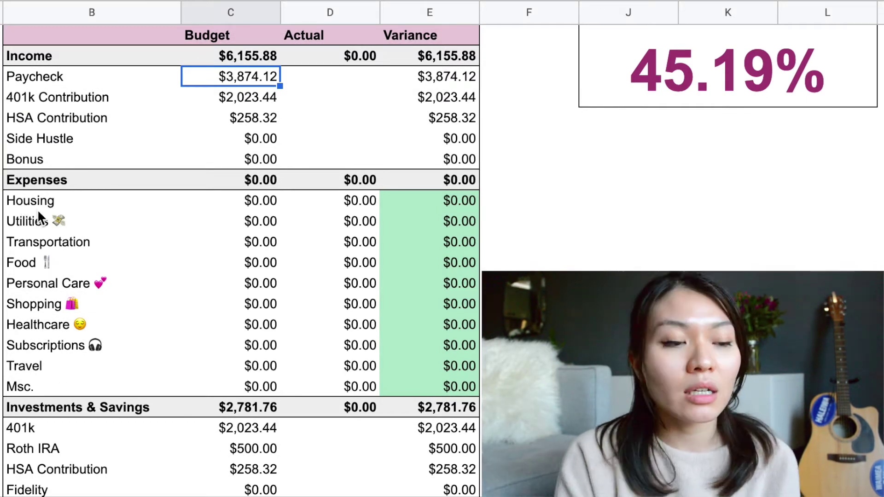
key(ctrl+z)
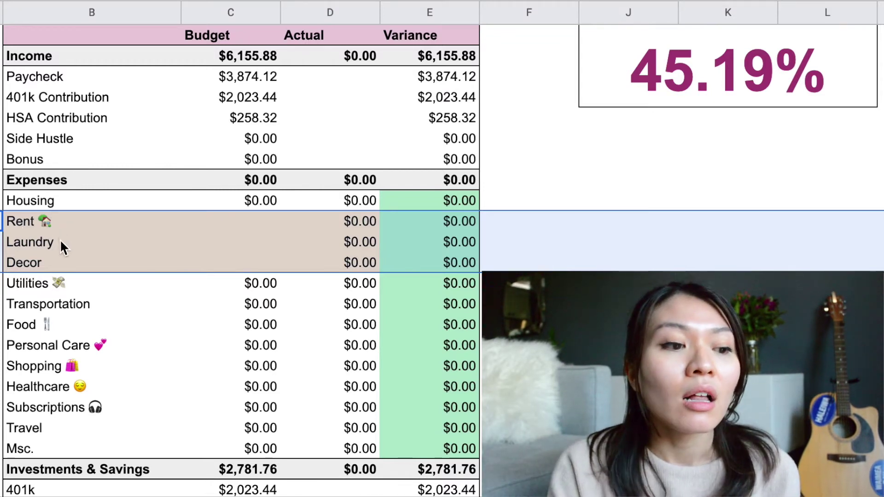
click(262, 226)
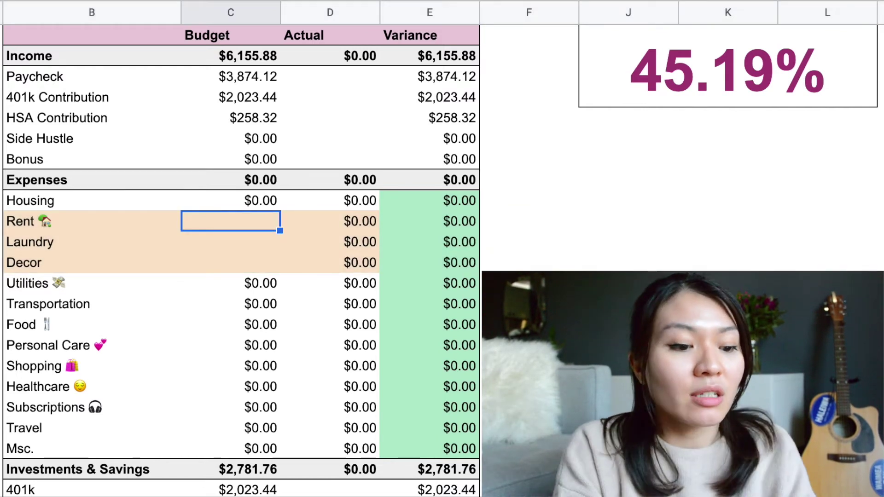
text(825)
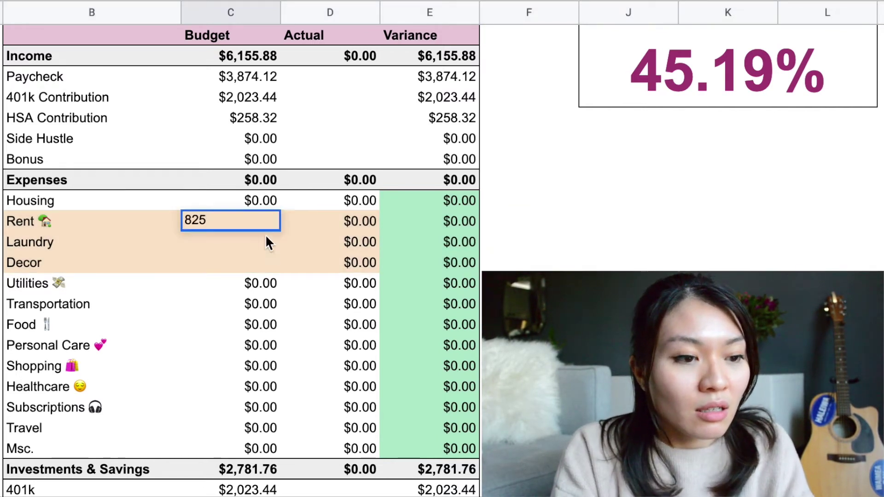
key(Return)
text(30)
key(BackSpace)
key(BackSpace)
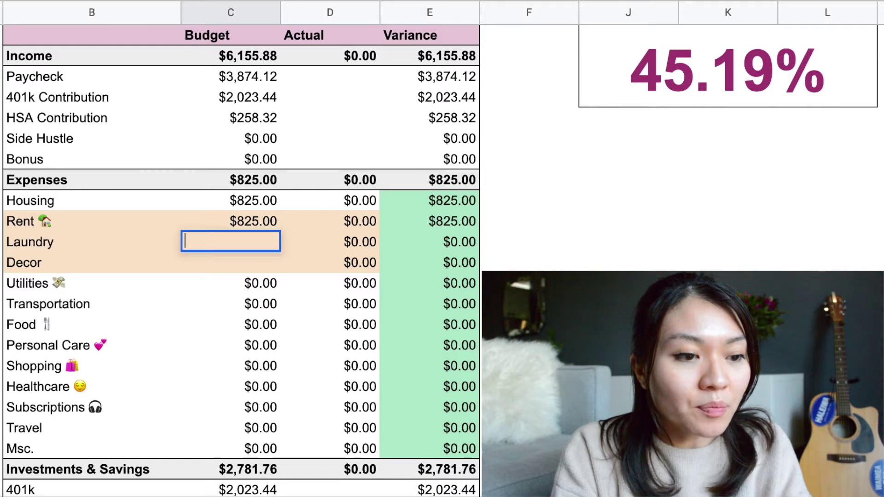
text(20)
key(Return)
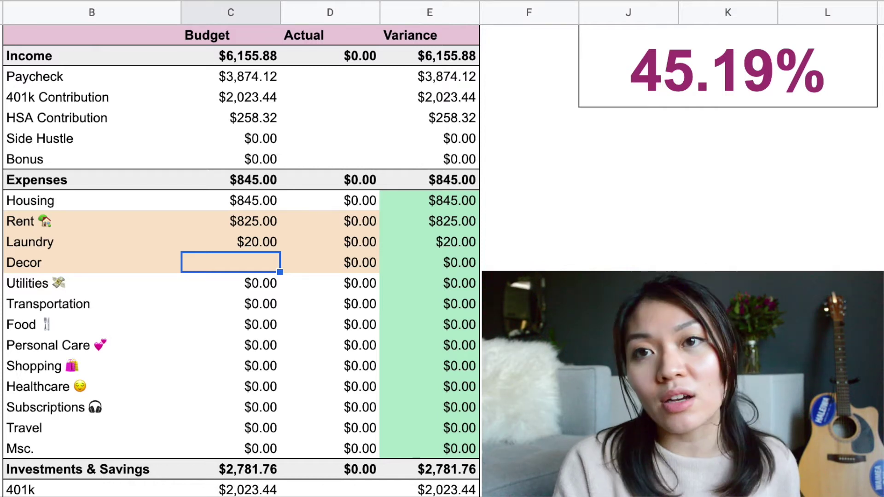
click(1, 201)
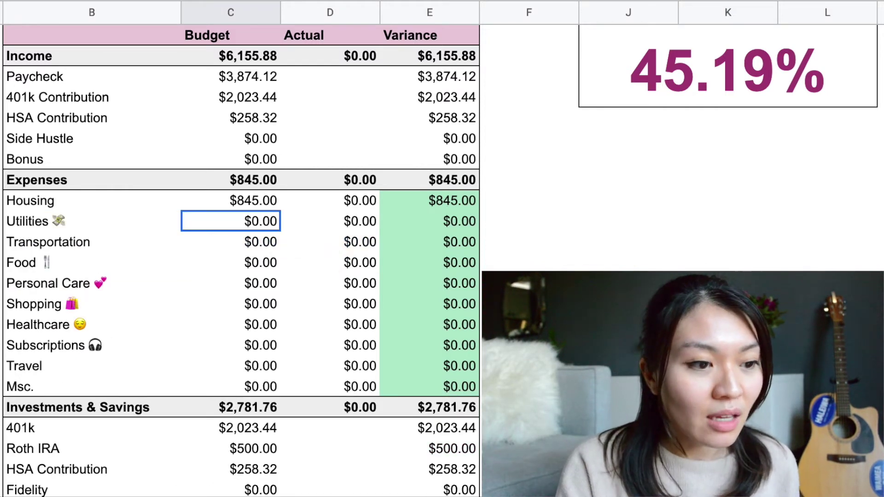
Expand the Utilities category, budget 100 for Cell Phone, and collapse the category again
click(1, 221)
click(263, 242)
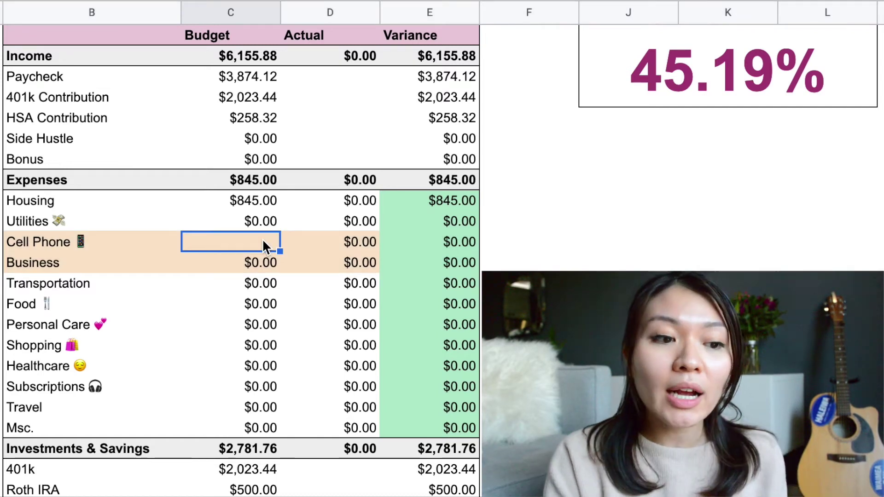
text(100)
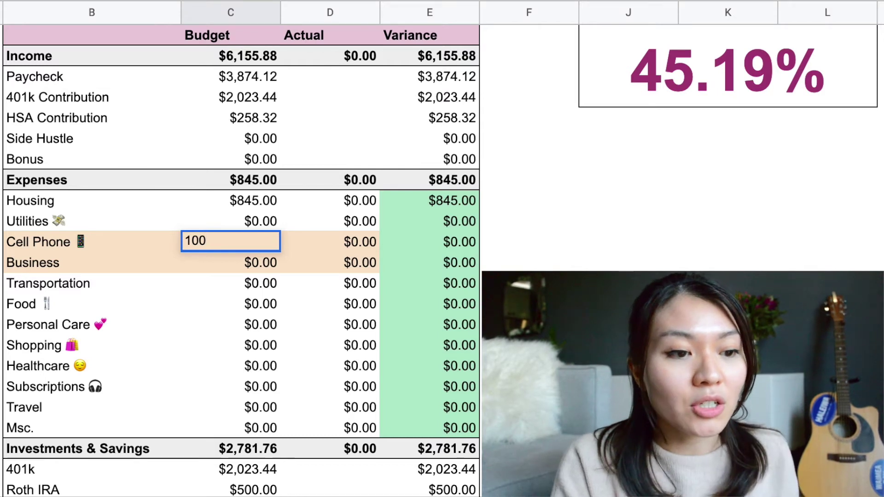
key(Return)
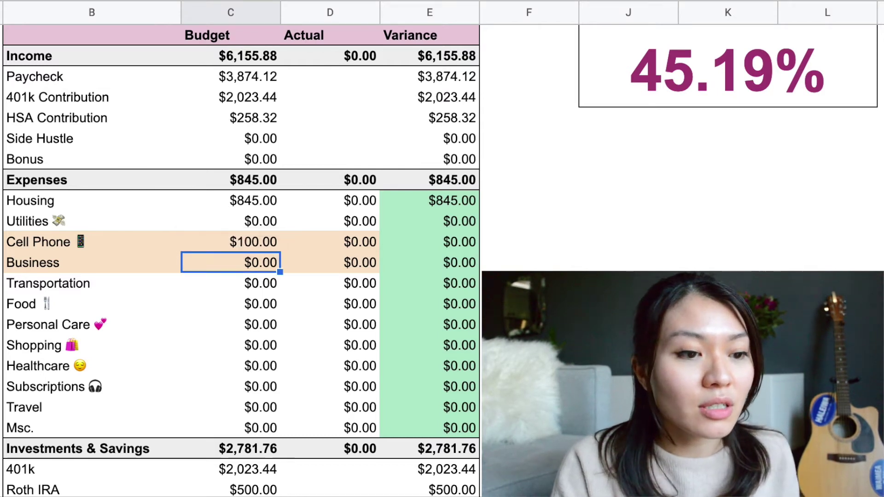
click(0, 221)
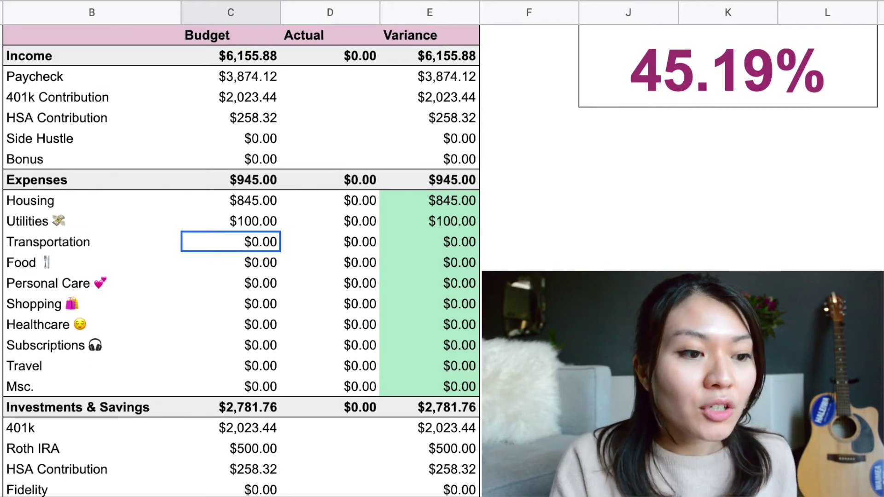
Within the Transportation category, budget 50 for Ride Share, 30 for Public Transportation and 50 for Gas, and collapse its rows
click(1, 243)
click(261, 269)
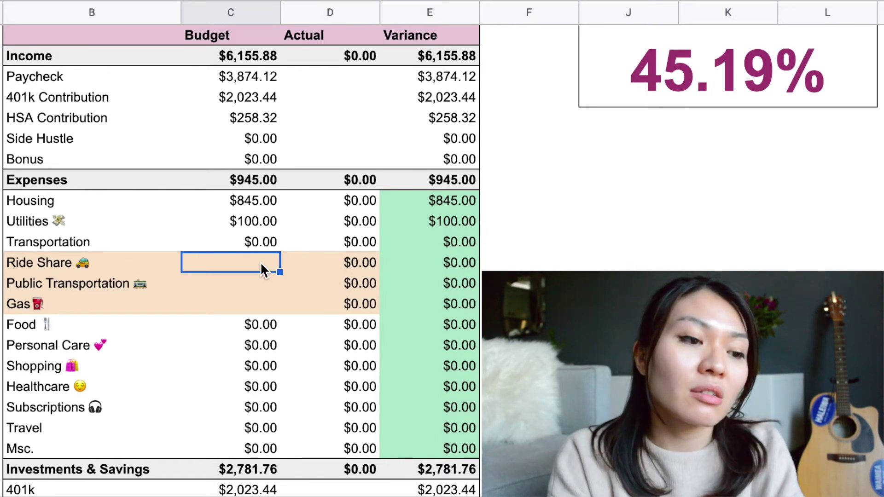
text(50)
click(251, 279)
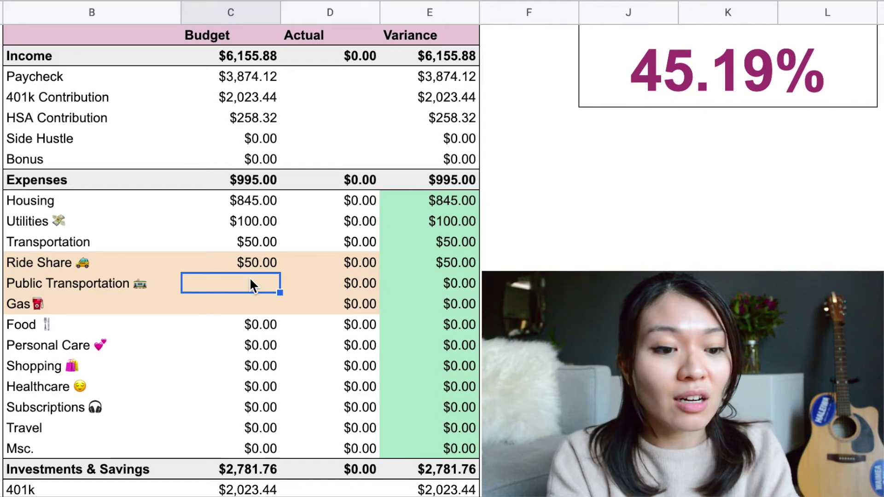
text(30)
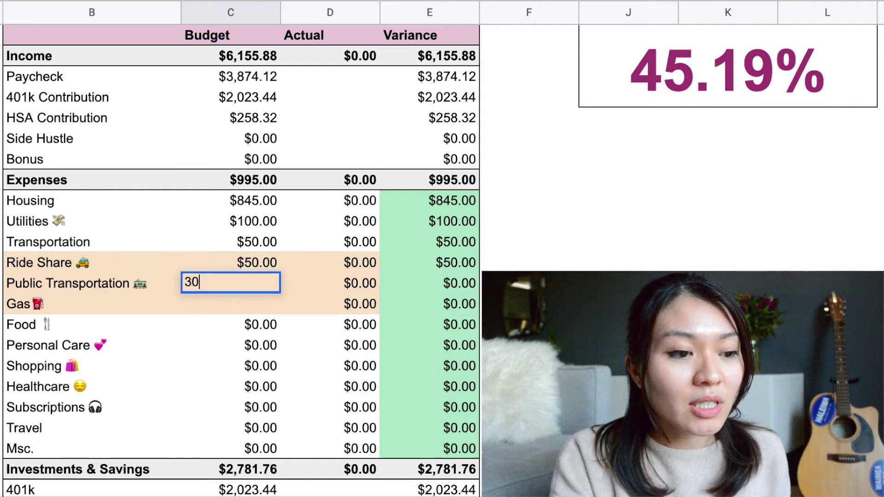
key(Return)
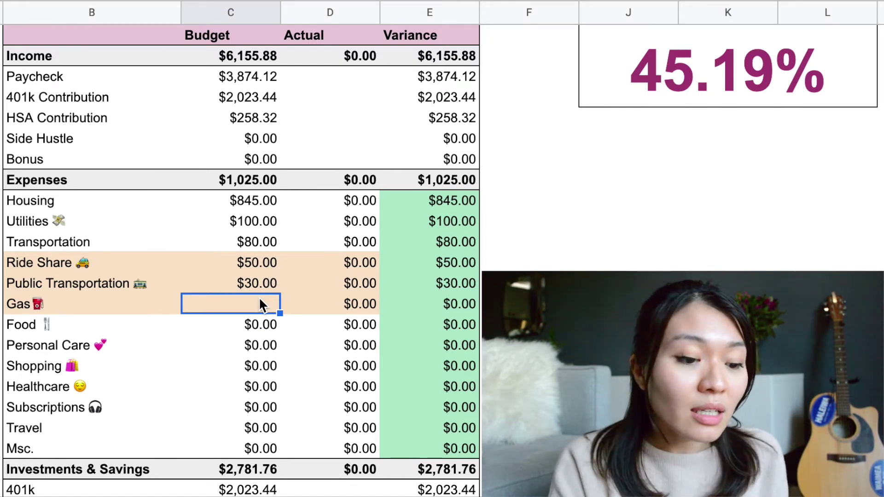
text(50)
key(Return)
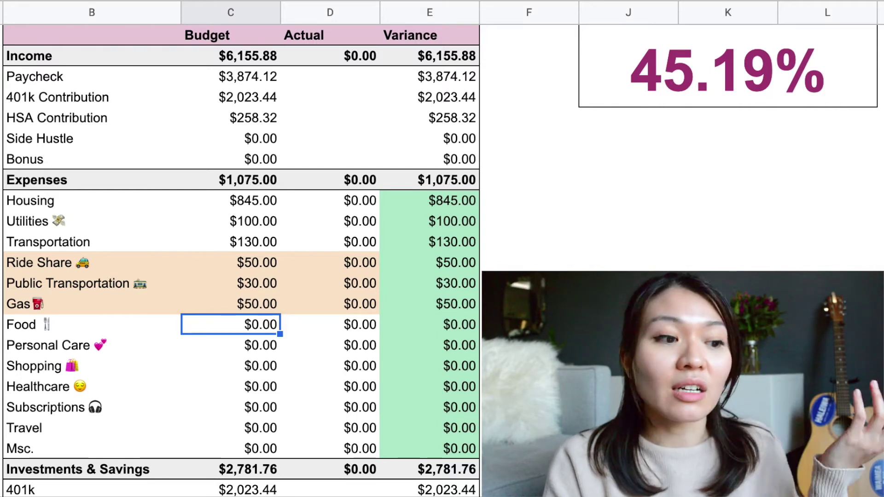
key(alt+shift+Up)
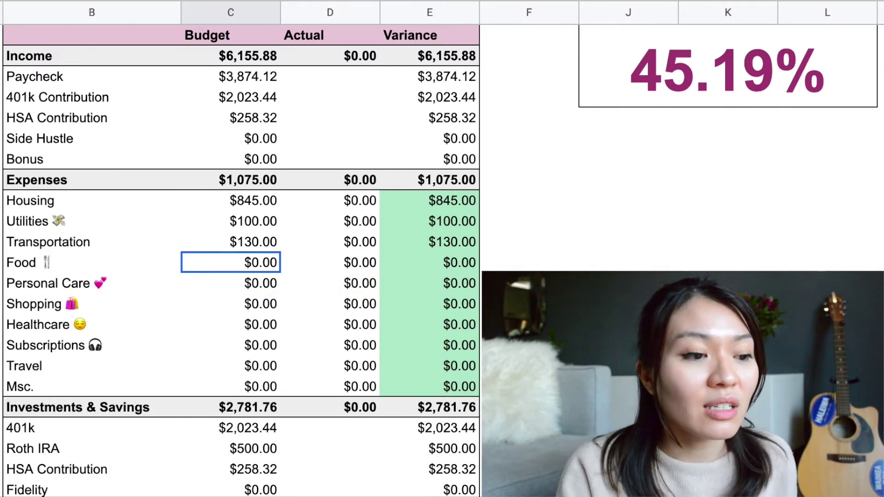
Expand the Food category and budget 300 for Groceries, 200 for Restaurants & Dining Out and 20 for Coffee & Tea
key(alt+shift+Down)
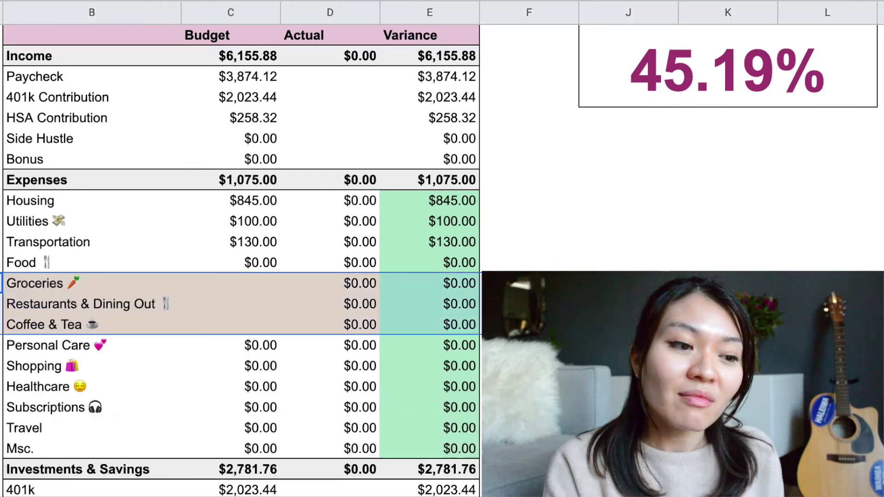
click(264, 288)
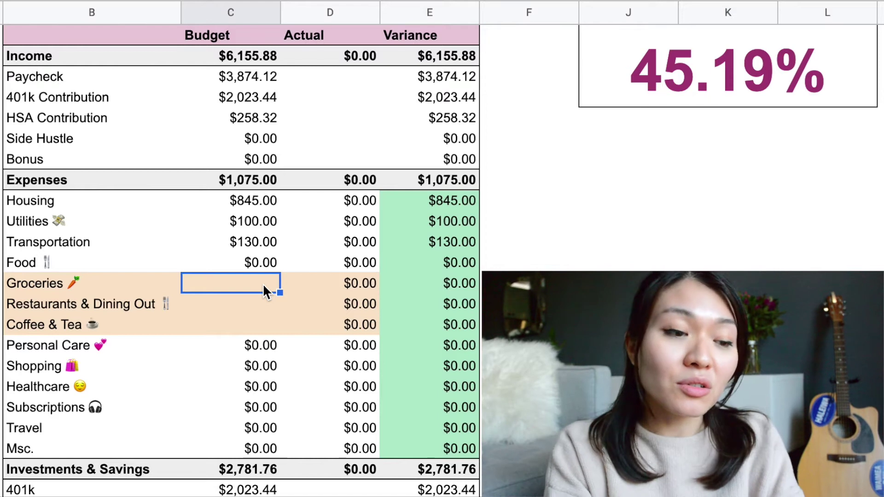
text(300)
key(Return)
text(200)
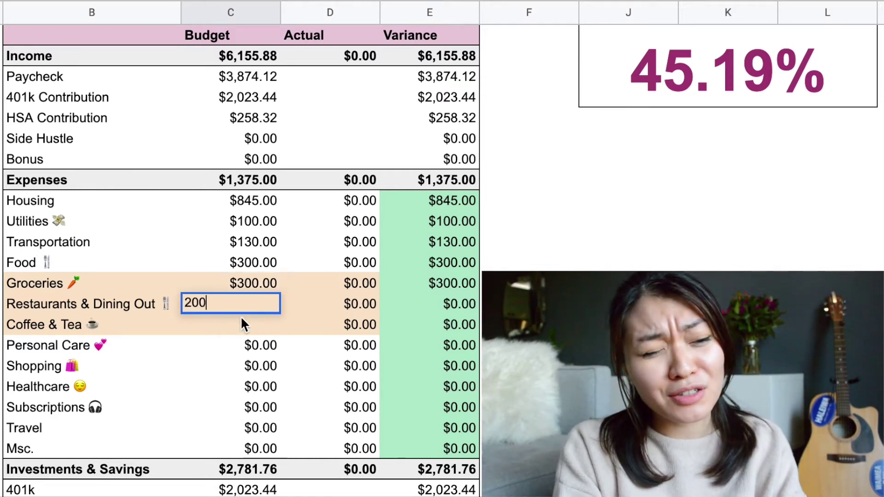
key(Return)
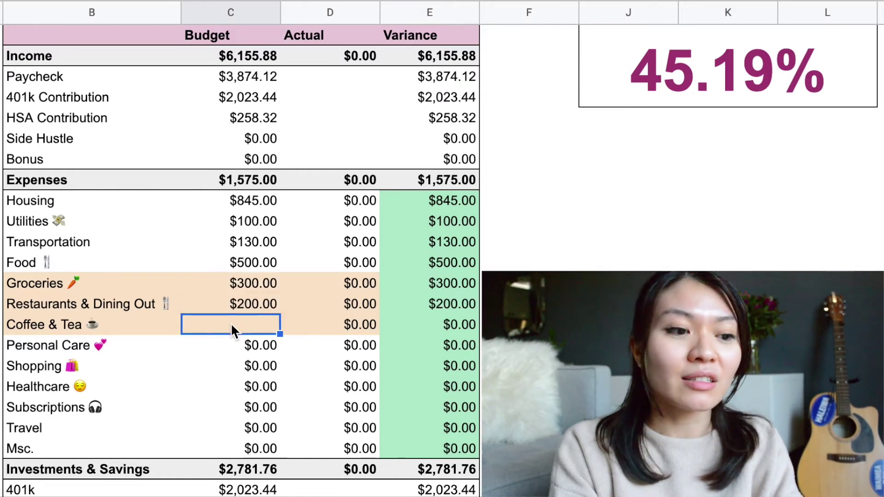
text(20)
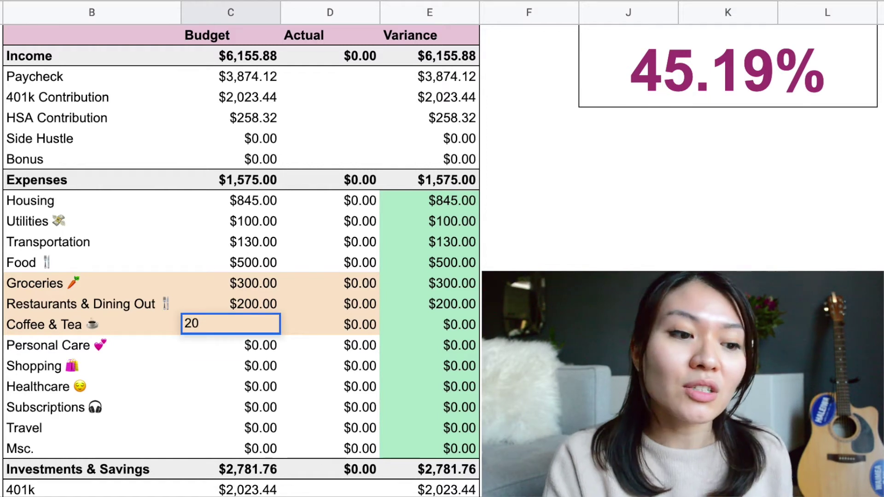
key(Return)
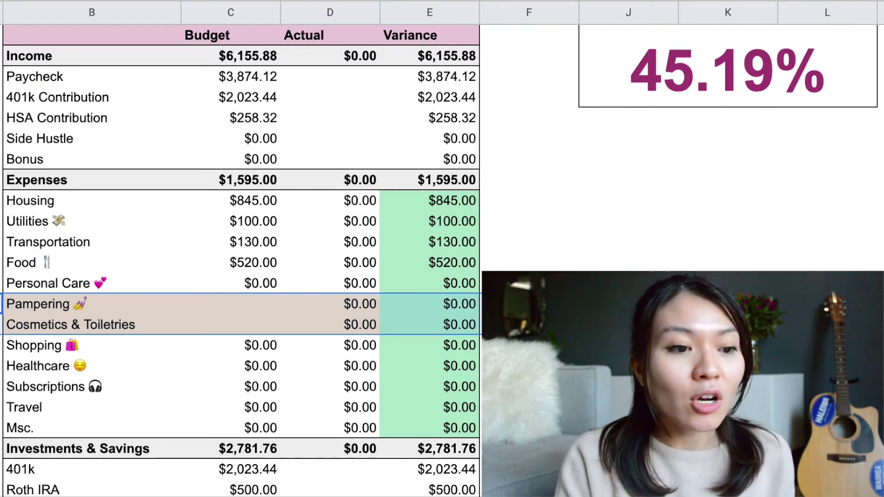
Budget 75 for Pampering and 50 for Cosmetics & Toiletries under Personal Care, and collapse the category
click(245, 300)
text(75)
click(258, 325)
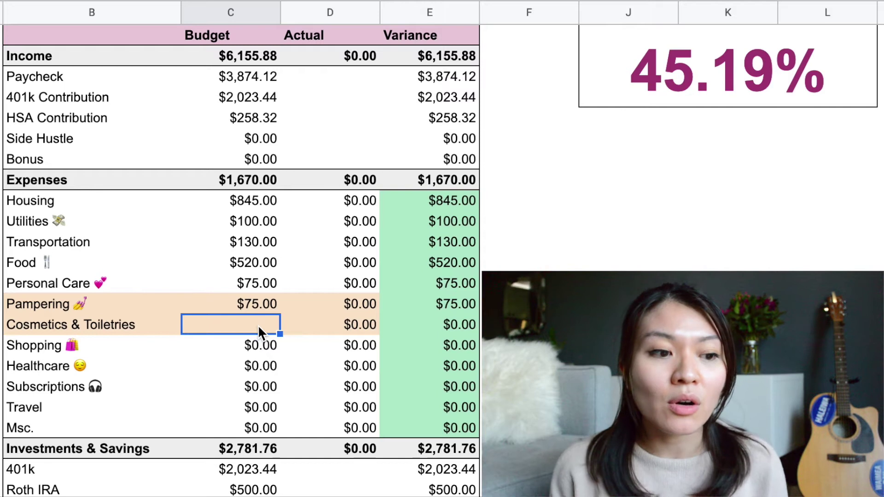
text(50)
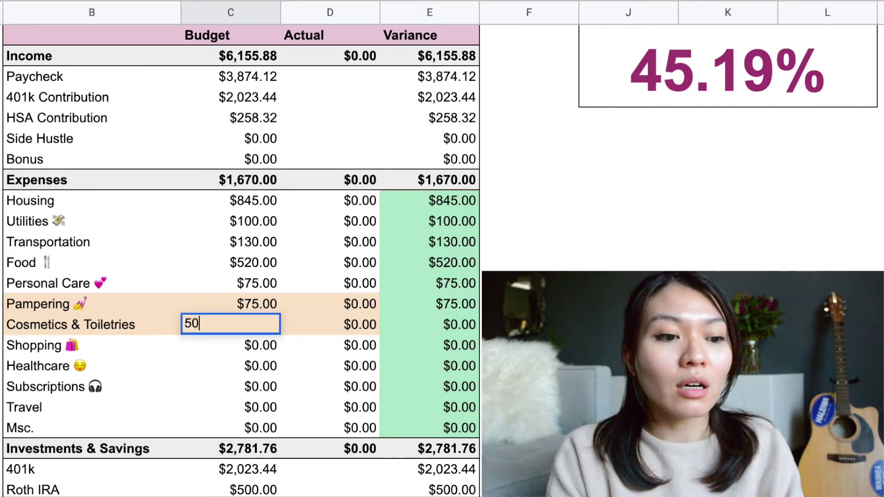
key(Return)
click(2, 287)
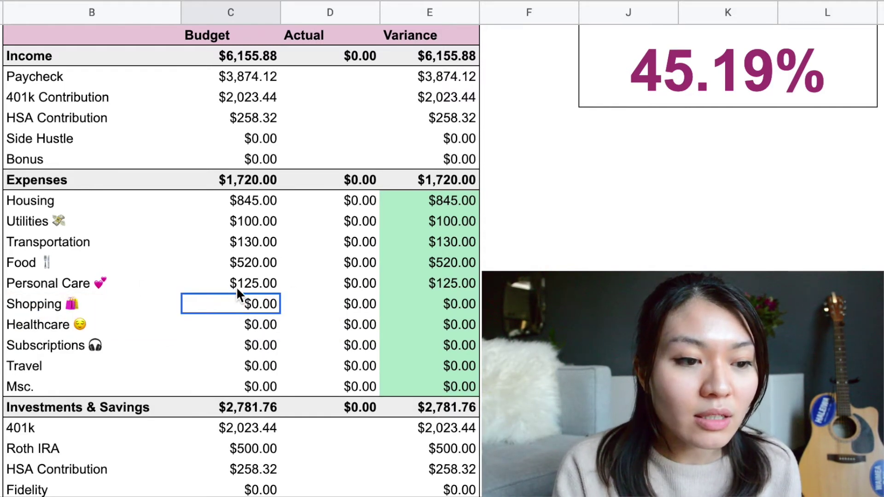
Expand the Shopping category and budget 0 for Electronics and 50 for Clothes
scroll(292, 286, down, 3)
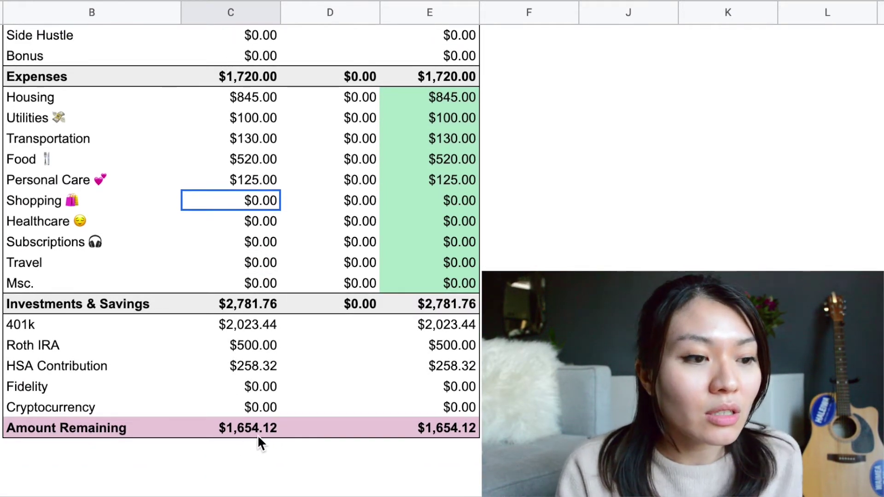
scroll(258, 434, up, 1)
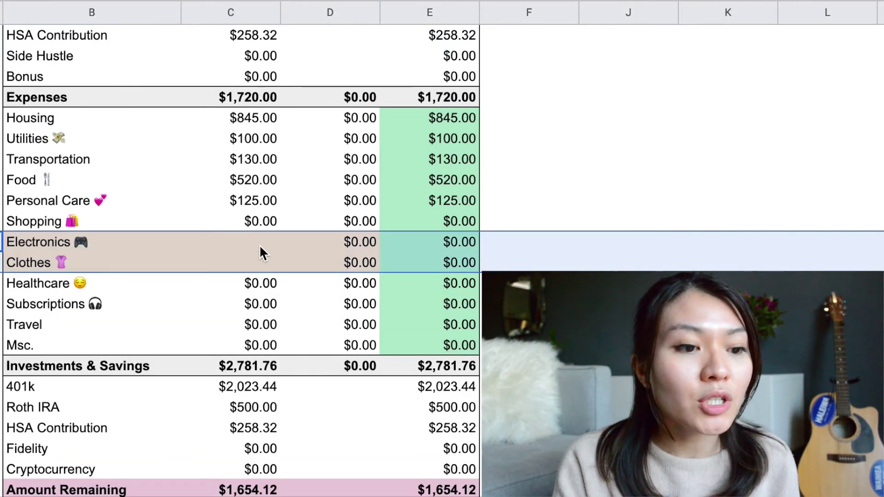
click(259, 240)
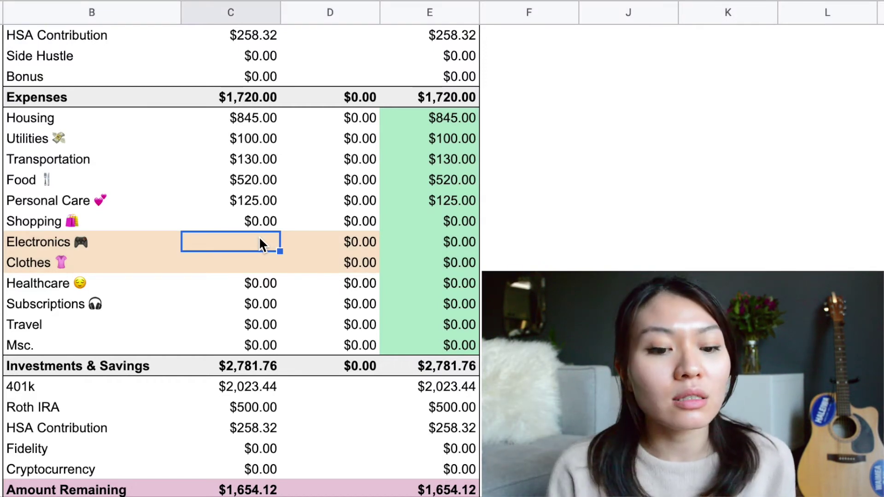
text(0)
click(257, 265)
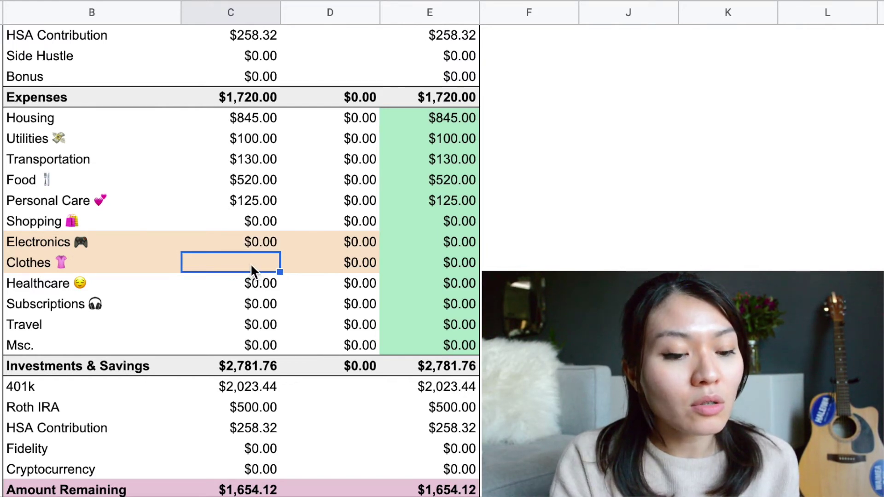
text(50)
key(Return)
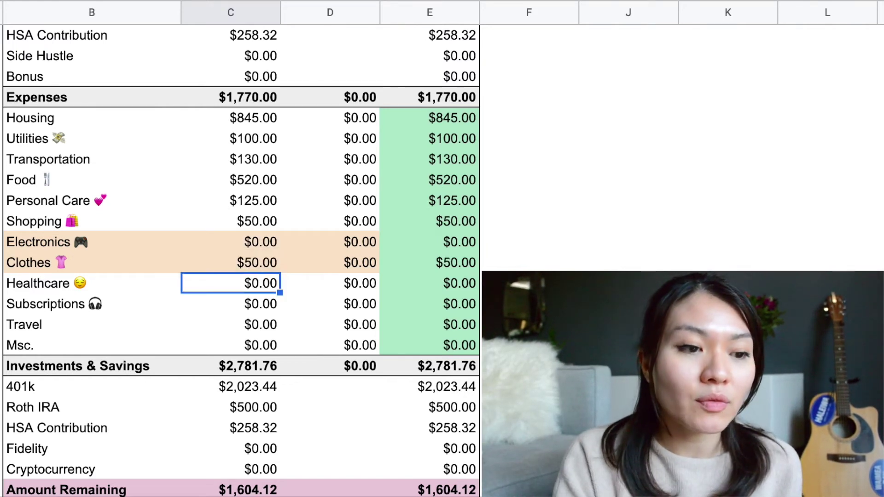
click(266, 222)
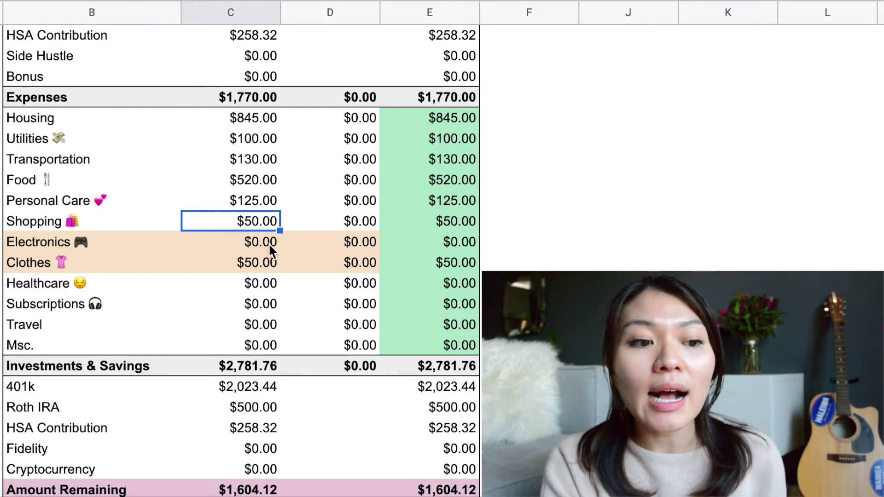
click(268, 244)
click(264, 261)
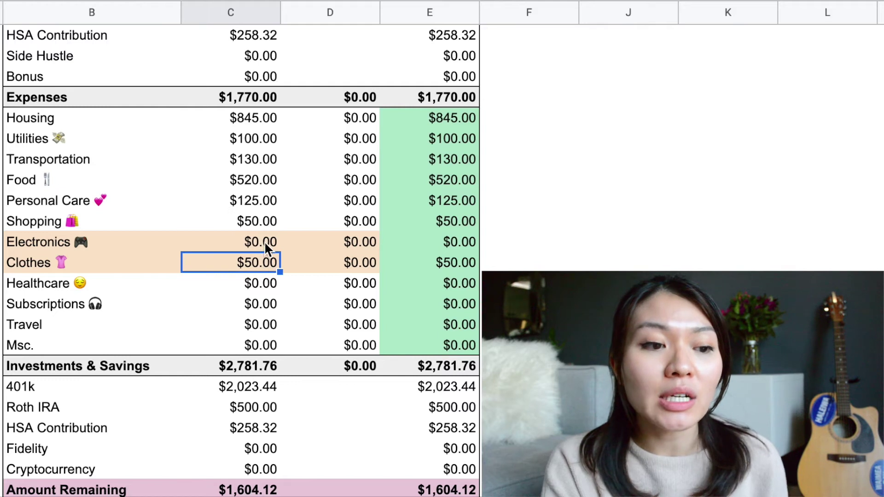
click(265, 243)
click(264, 224)
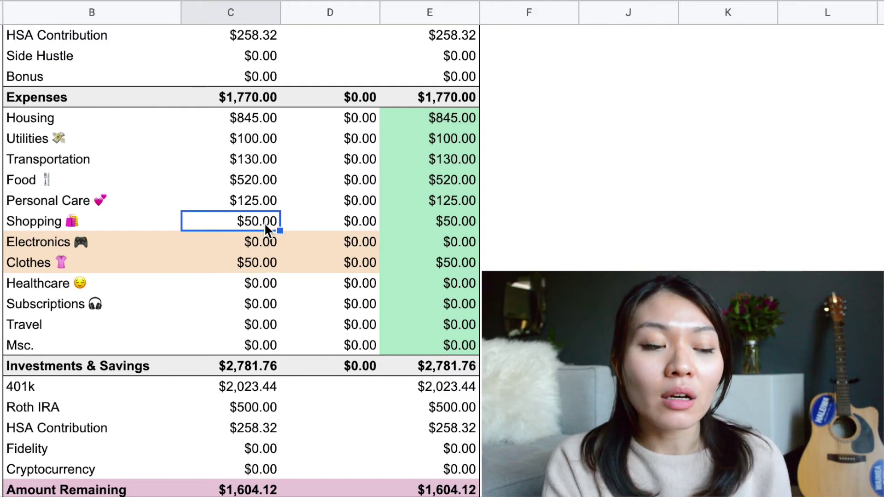
Expand Healthcare in place of Shopping, budget 50 for Medical Bills and 0 for Fitness, and collapse the category
click(260, 250)
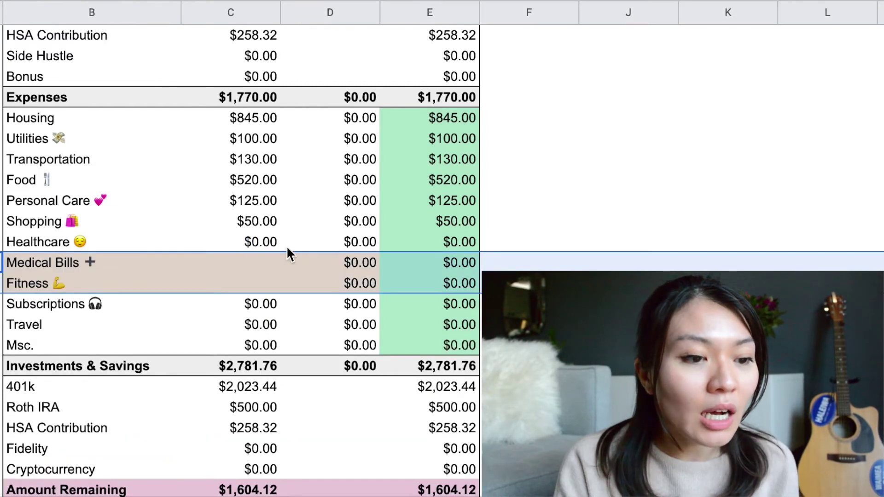
click(265, 265)
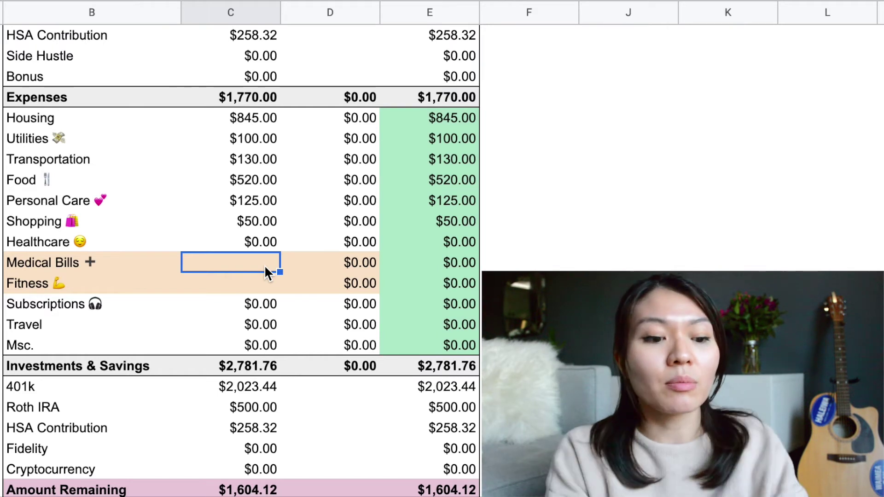
text(50)
key(Return)
text(0)
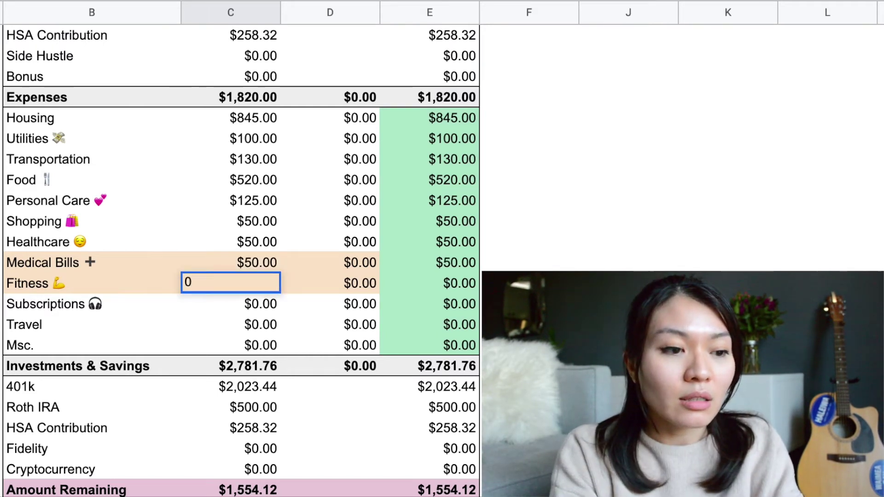
key(Return)
click(219, 283)
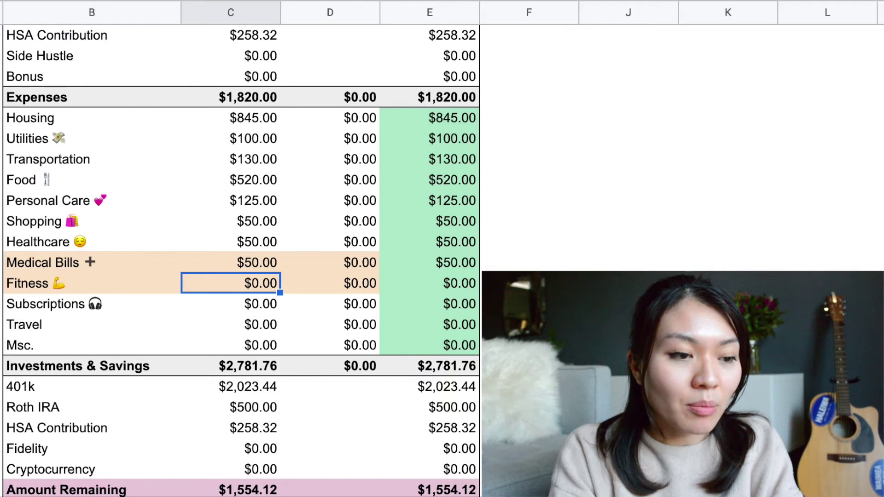
key(ctrl+alt+minus)
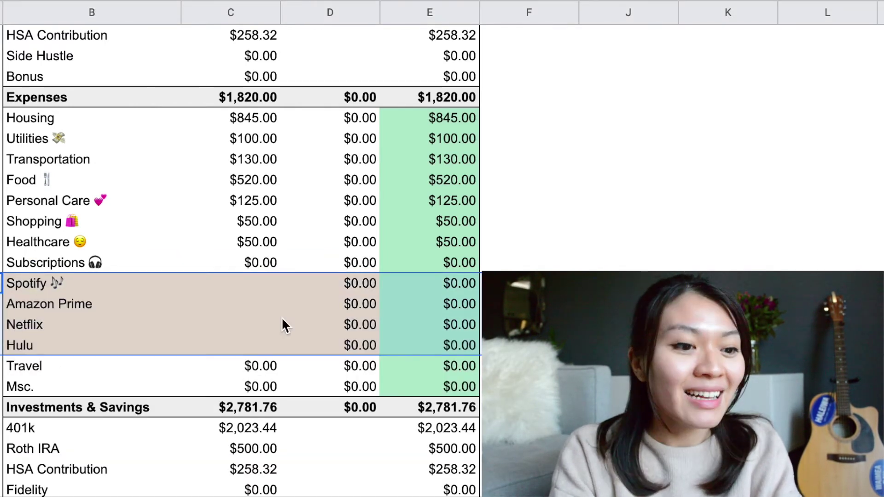
Budget 0 for each of Spotify, Amazon Prime, Netflix and Hulu under Subscriptions, and collapse the category
click(250, 284)
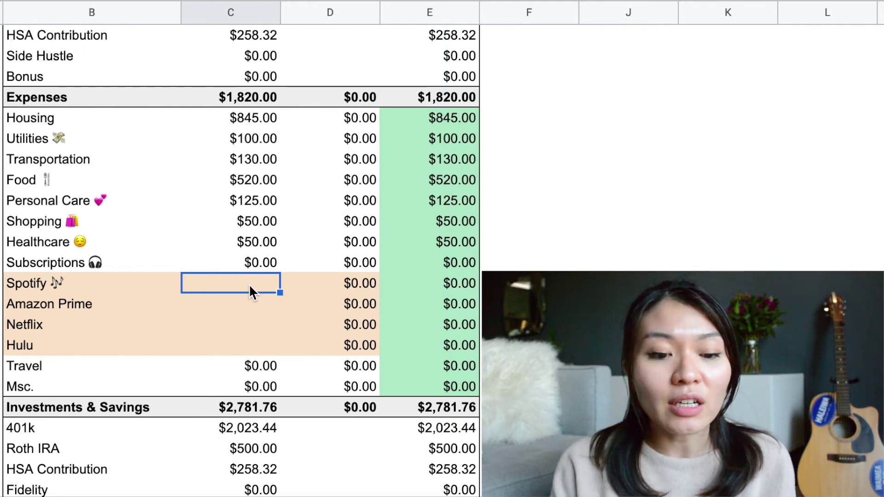
text(0)
click(239, 306)
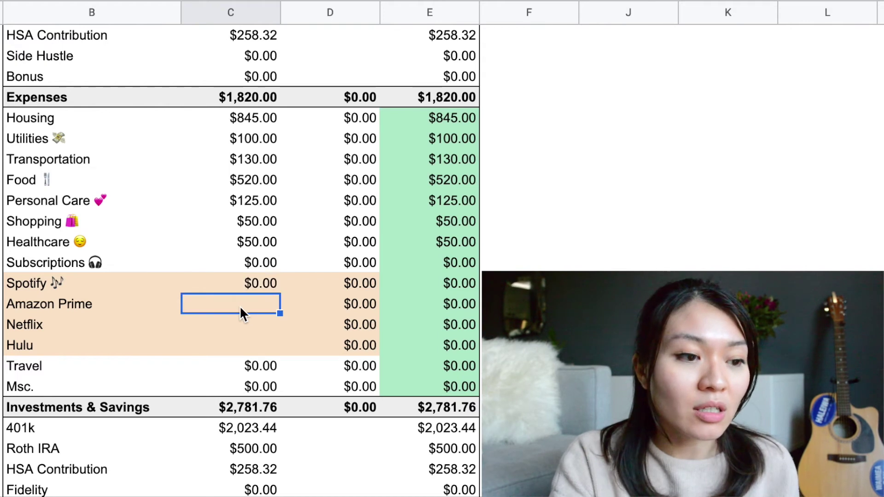
text(0)
key(Return)
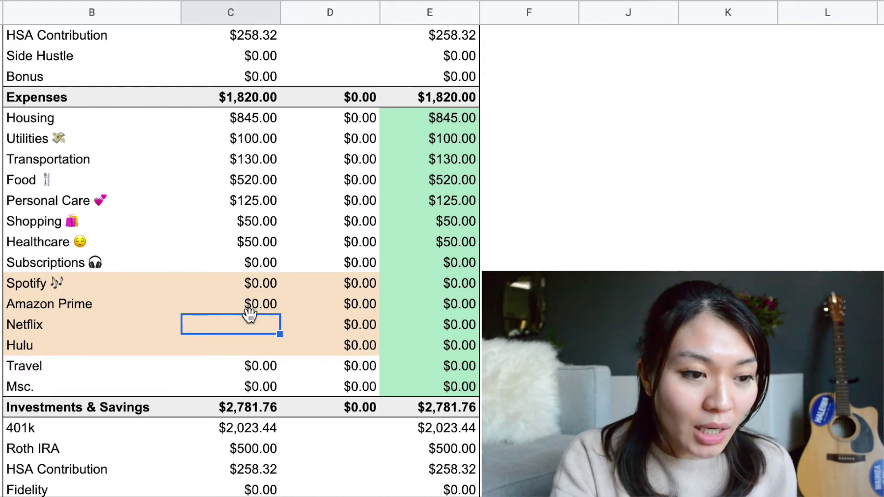
text(0)
key(Return)
text(0)
key(Return)
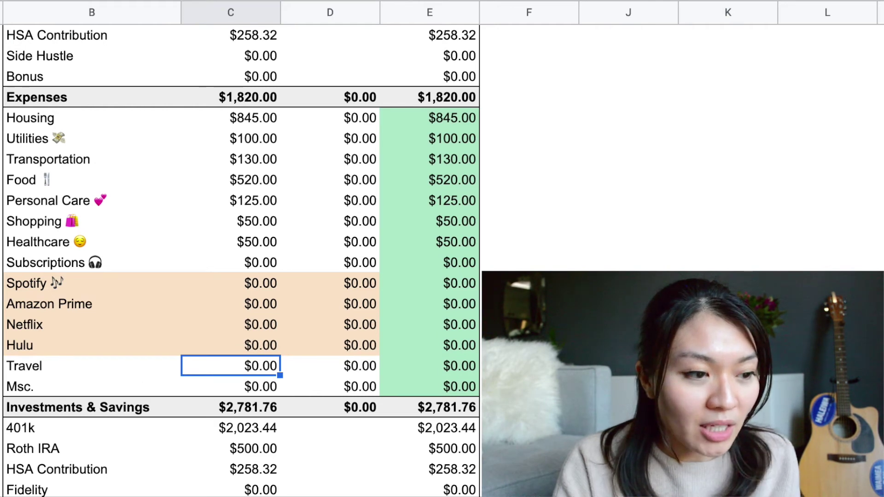
key(alt+shift+Up)
Expand the Travel category and budget 200 for Flight, 0 for Hotel and 30 for Bus/Train
key(alt+shift+Down)
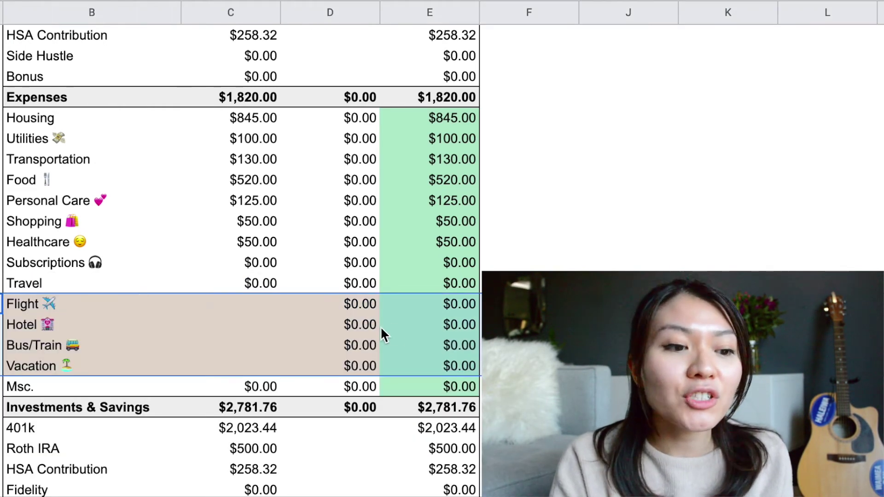
click(254, 305)
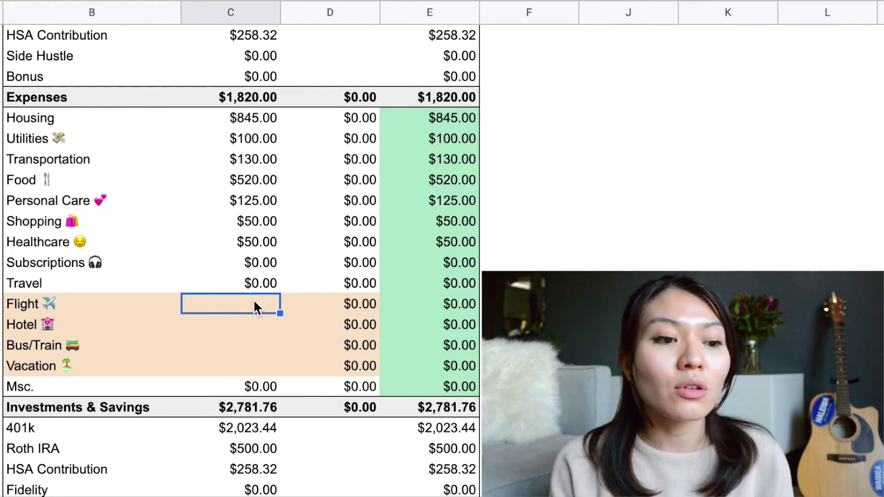
text(200)
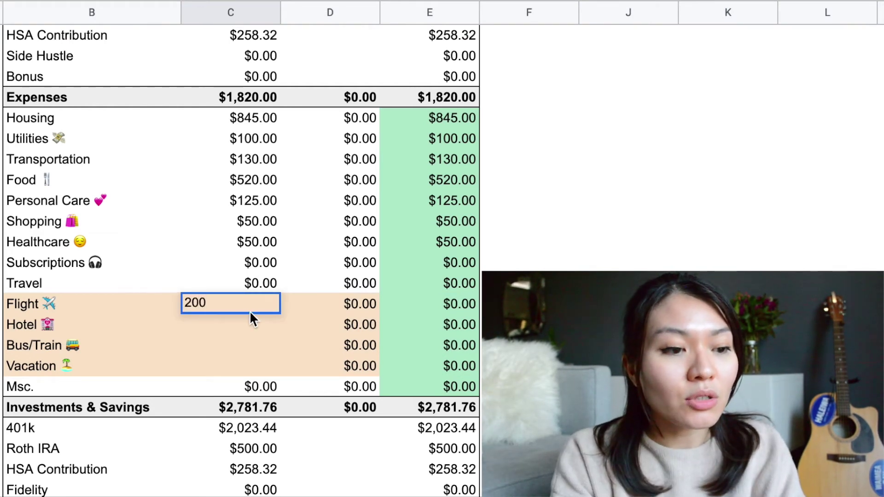
key(Return)
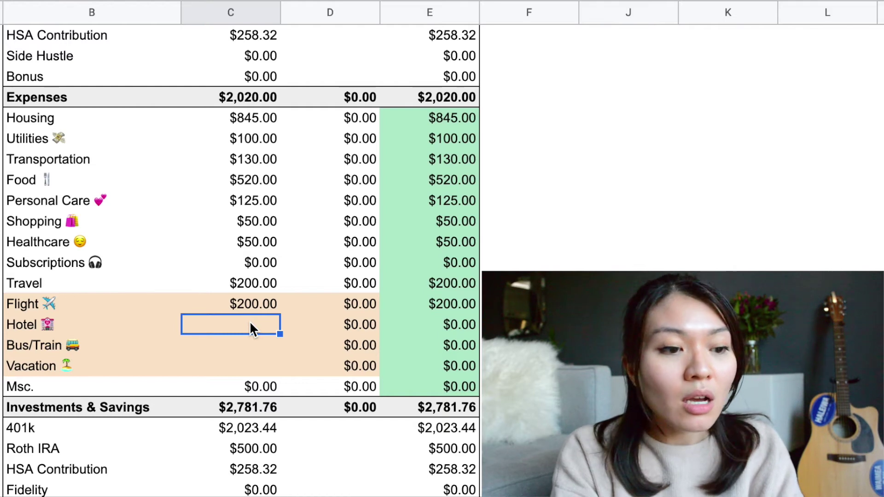
text(0)
click(253, 343)
text(0)
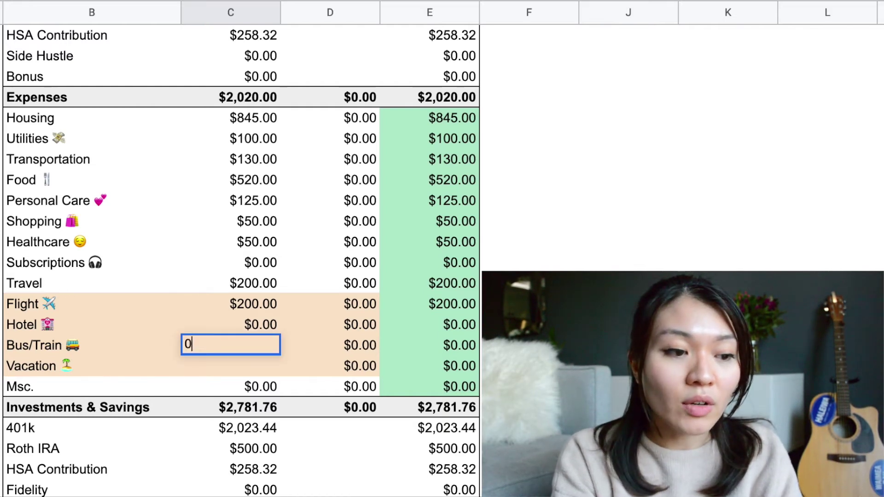
key(BackSpace)
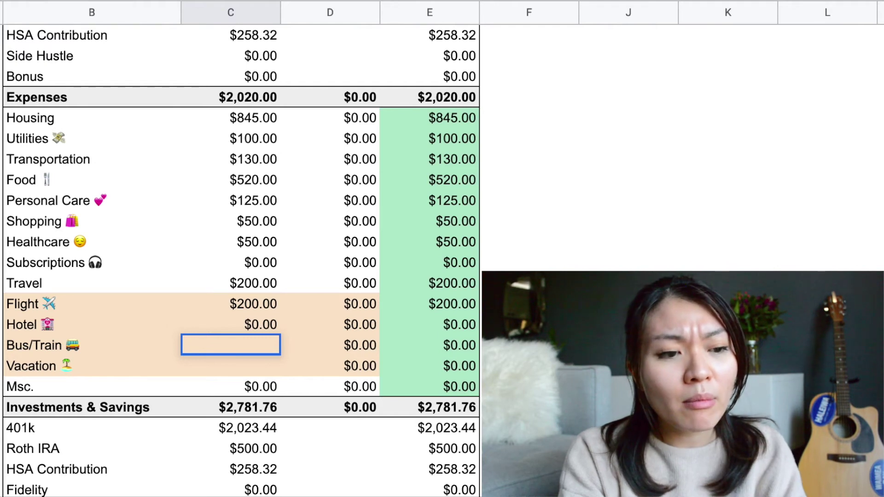
text(30)
Check the Amount Remaining and budget 400 for Vacation under Travel
click(264, 367)
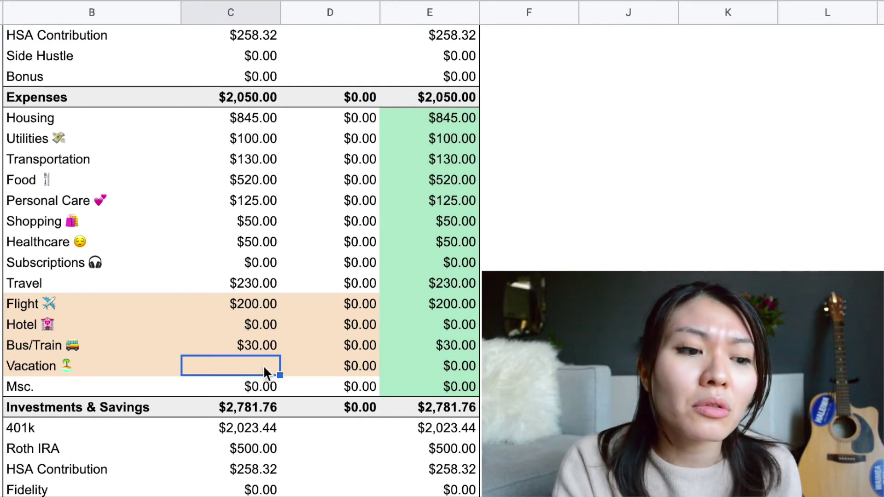
click(259, 352)
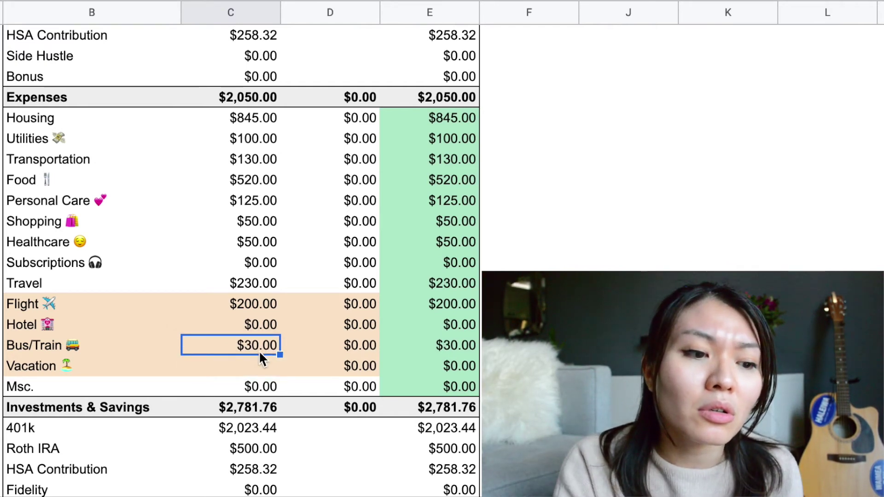
click(238, 365)
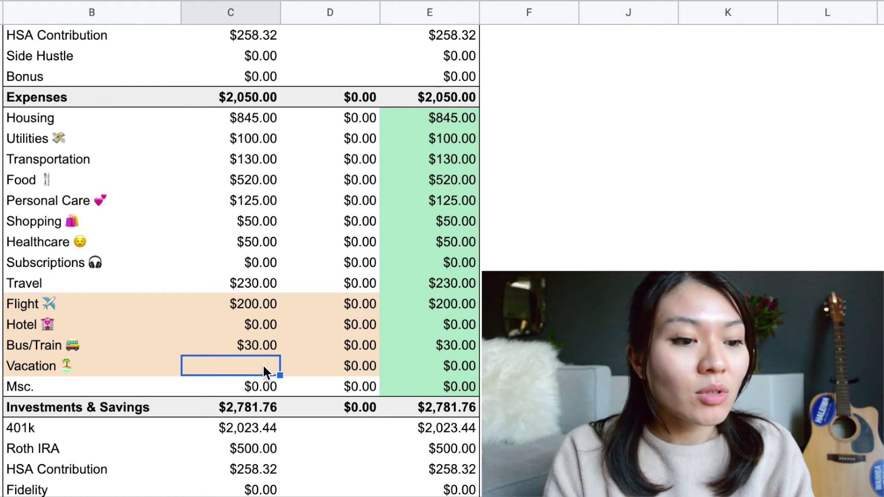
scroll(264, 367, down, 3)
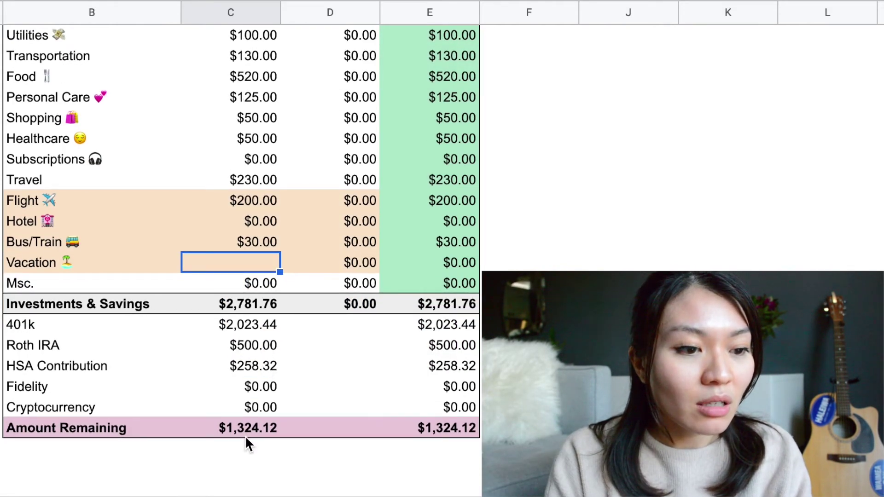
text(400)
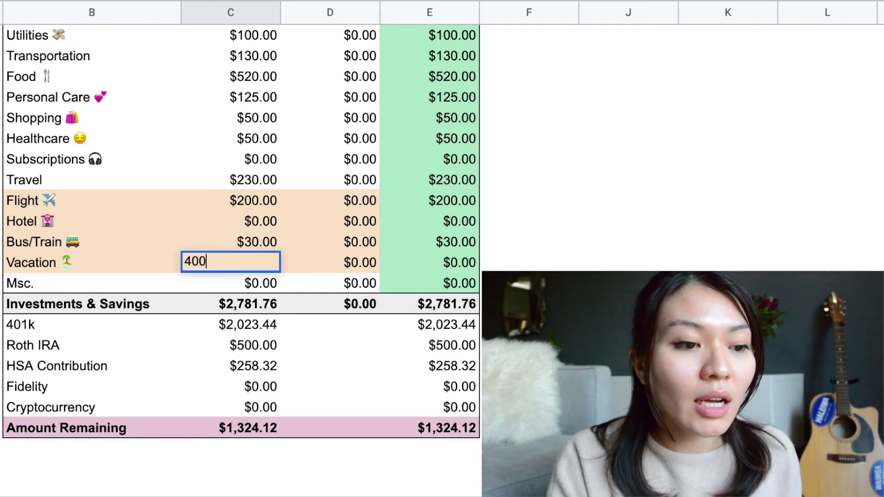
key(Return)
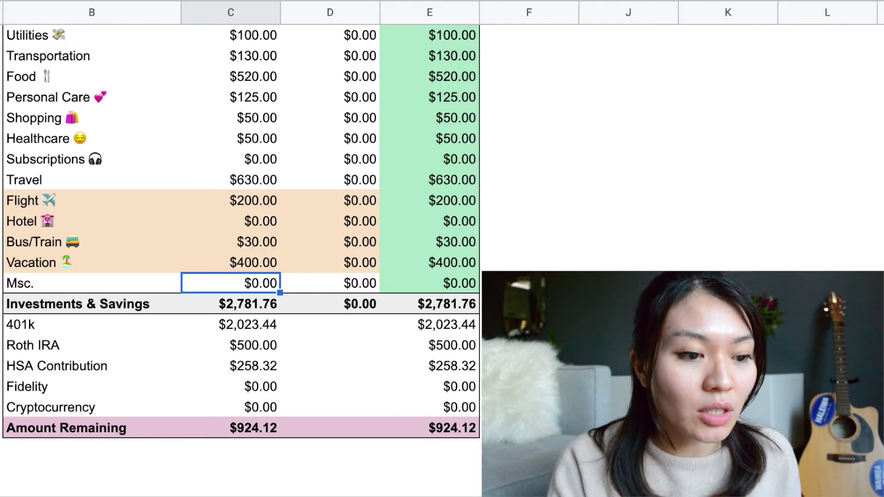
Review the Amount Remaining and the income figures, and budget 120 for Gifts and 40 for Donations under Msc
click(245, 435)
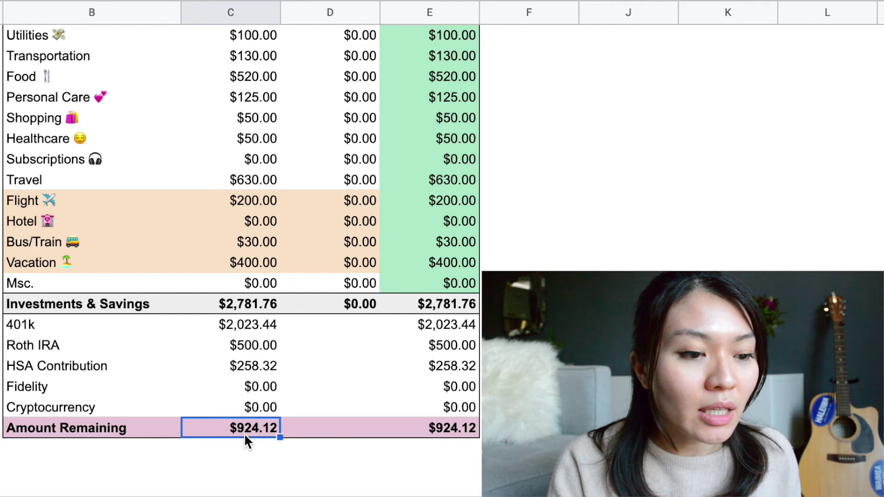
scroll(246, 429, up, 3)
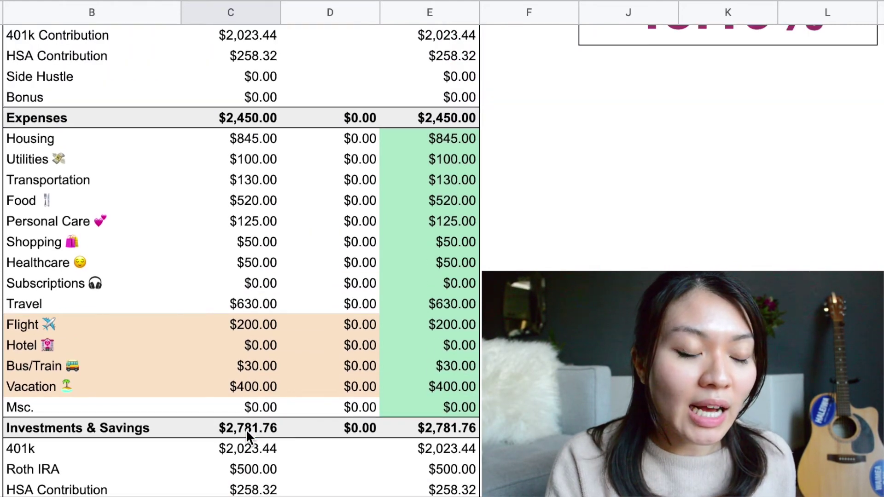
scroll(246, 429, up, 1)
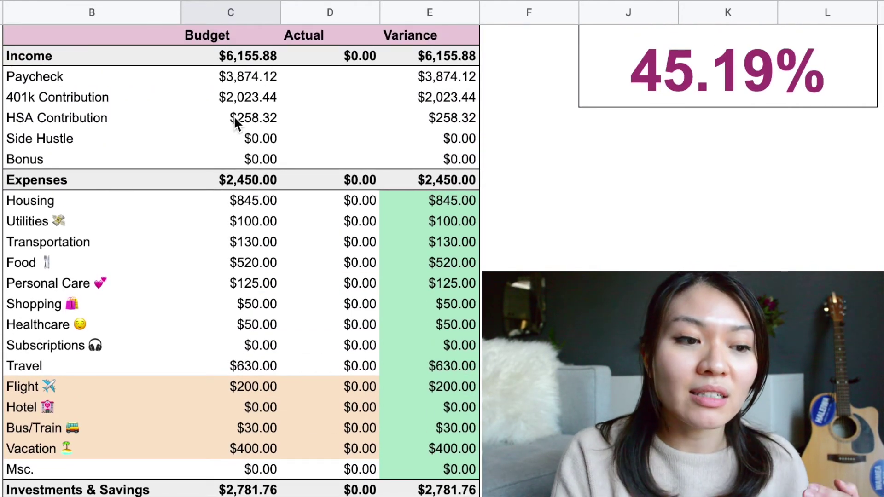
scroll(242, 179, down, 2)
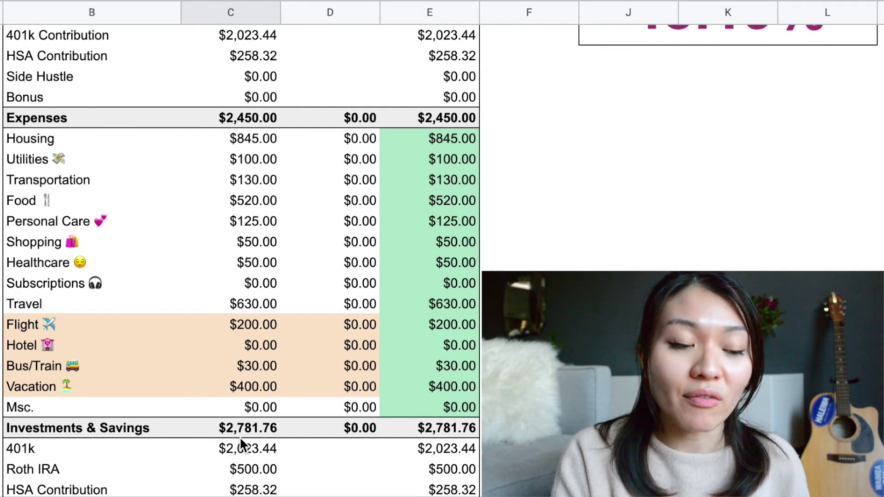
scroll(239, 437, down, 3)
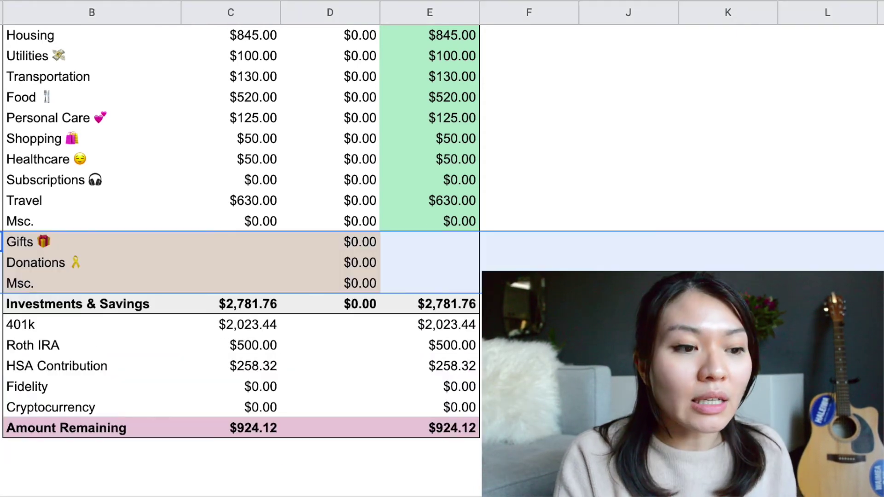
click(251, 242)
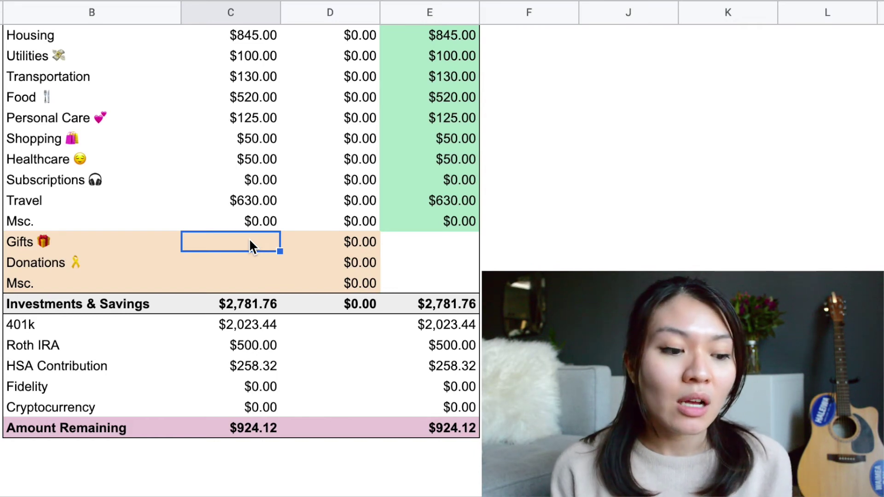
text(120)
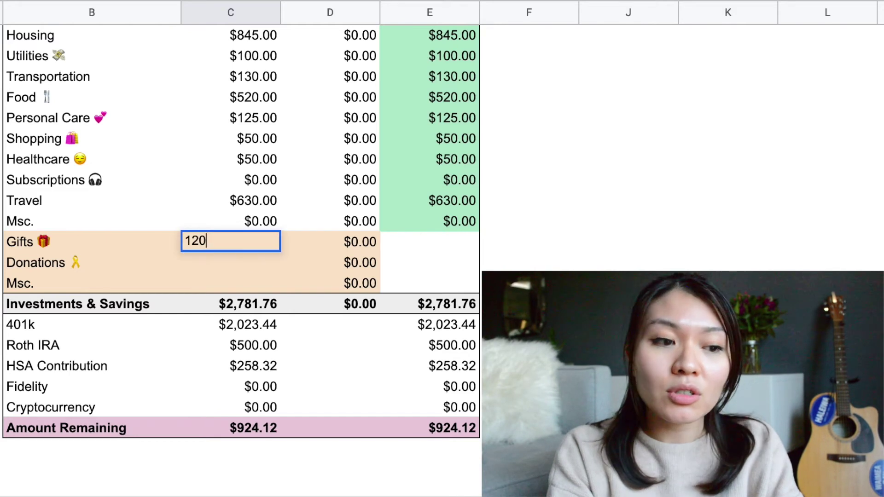
click(254, 262)
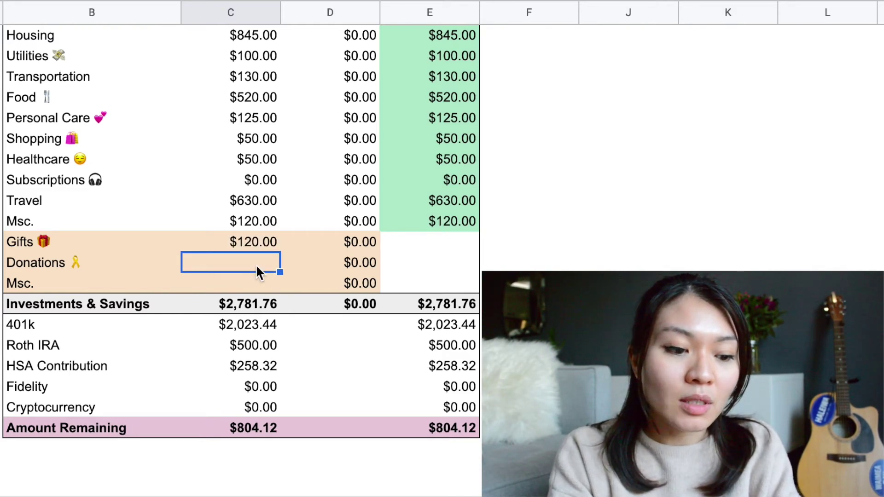
text(40)
key(Return)
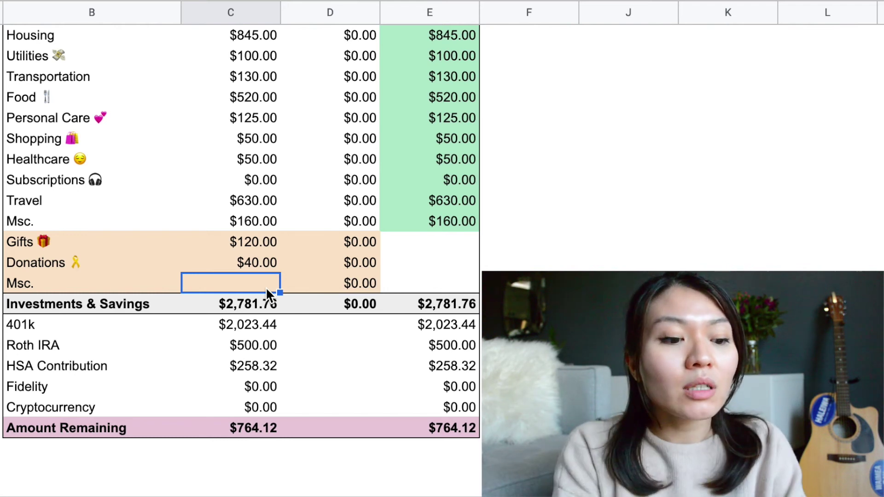
Try a budget of 30 for the Msc. subcategory below Donations
text(30)
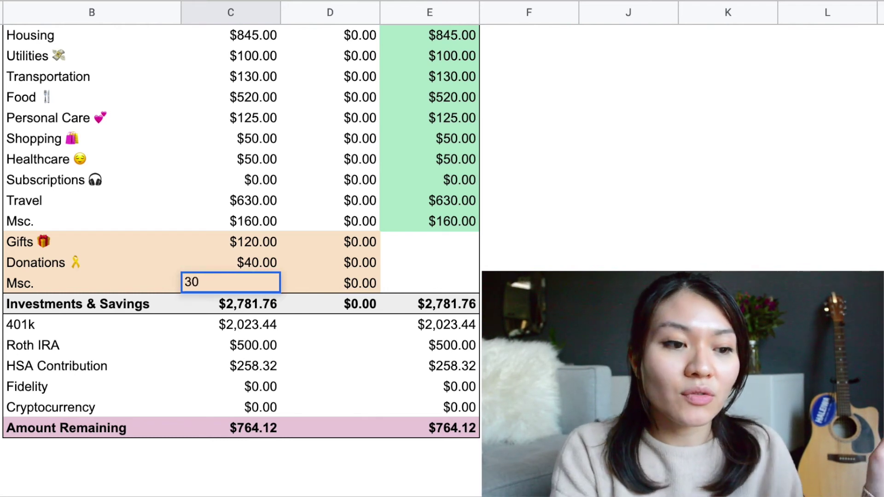
key(Return)
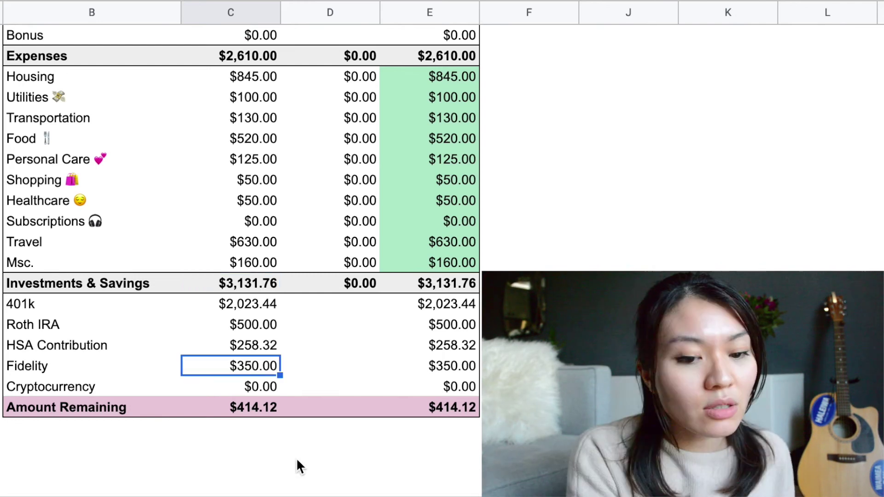
Under Investments & Savings, set the budget to 400 for Fidelity and 364.12 for Cryptocurrency
text(400)
key(Return)
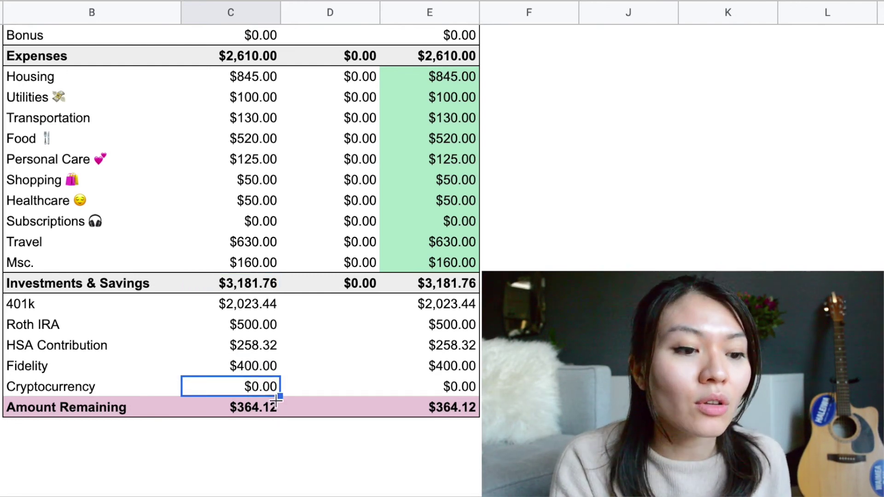
text(364.12)
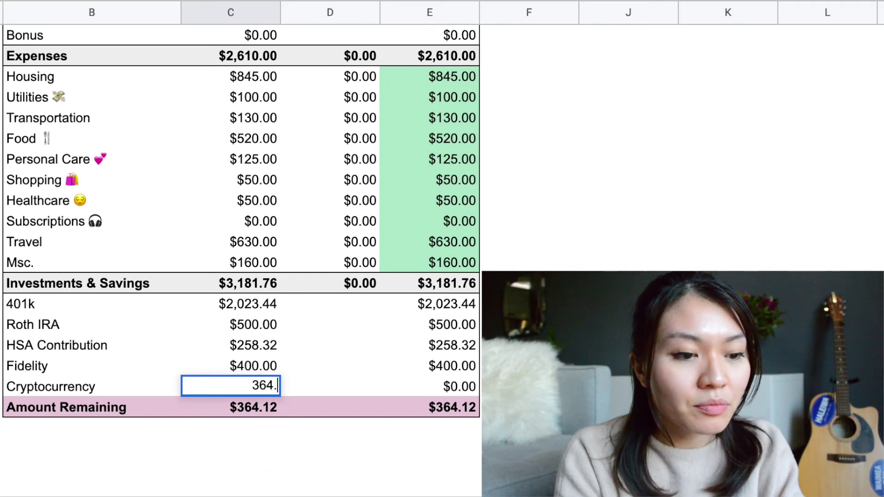
key(Return)
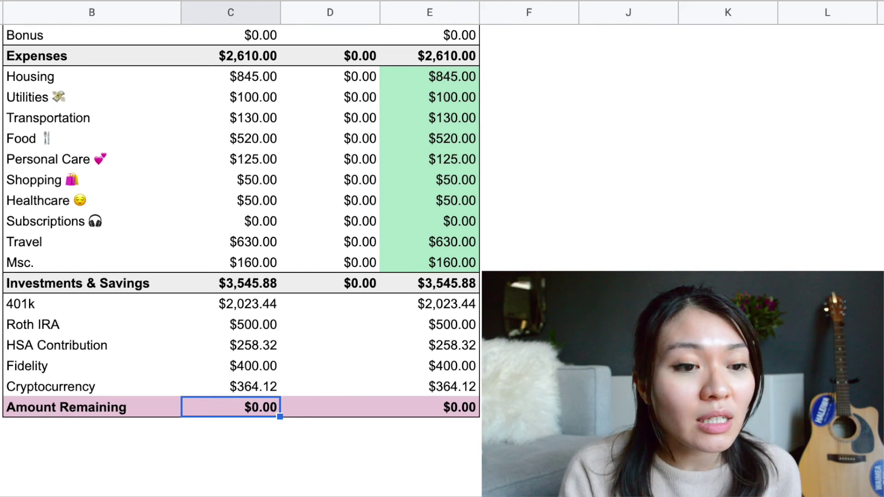
With the Housing category expanded, enter 825 as the Rent transaction's amount and check Rent's actual and variance
scroll(241, 258, up, 5)
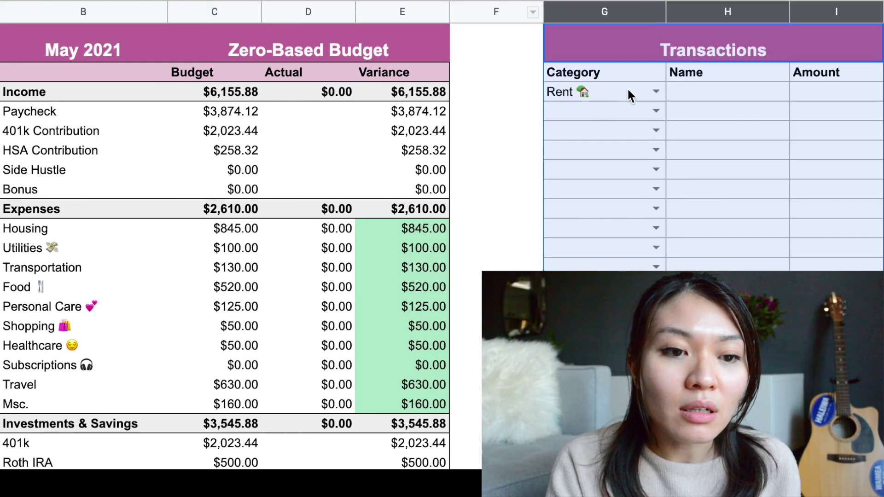
click(736, 97)
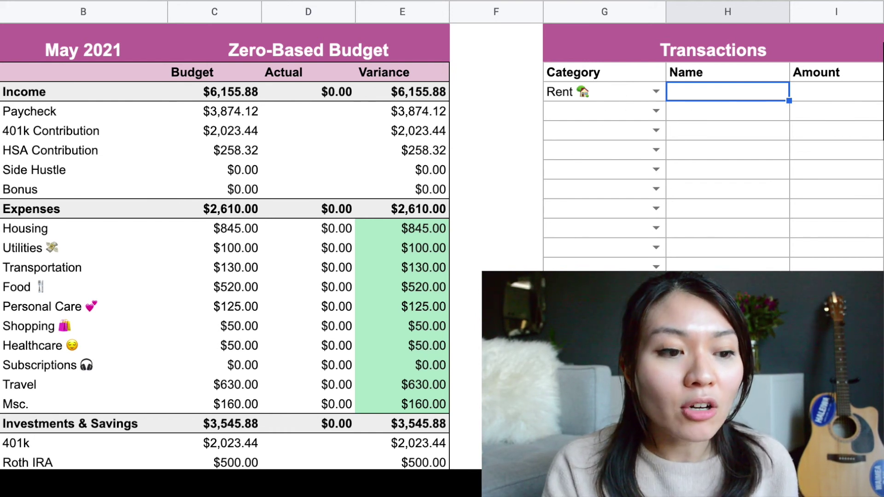
click(1, 229)
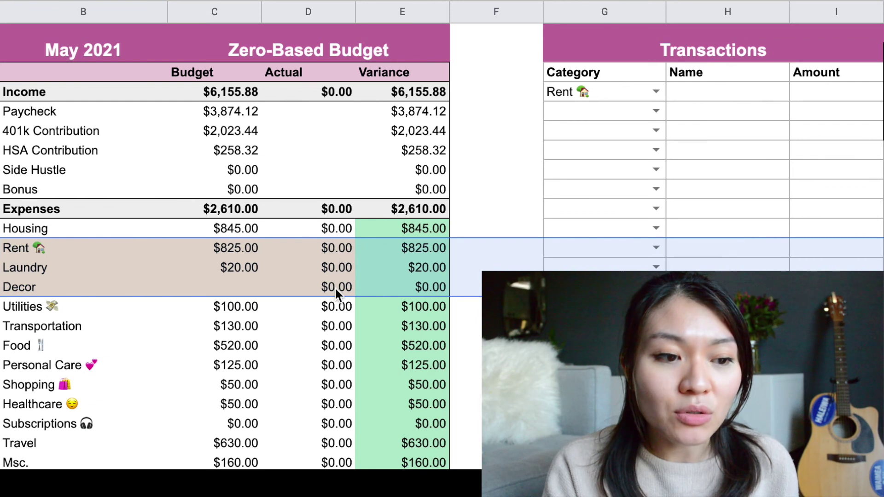
click(697, 92)
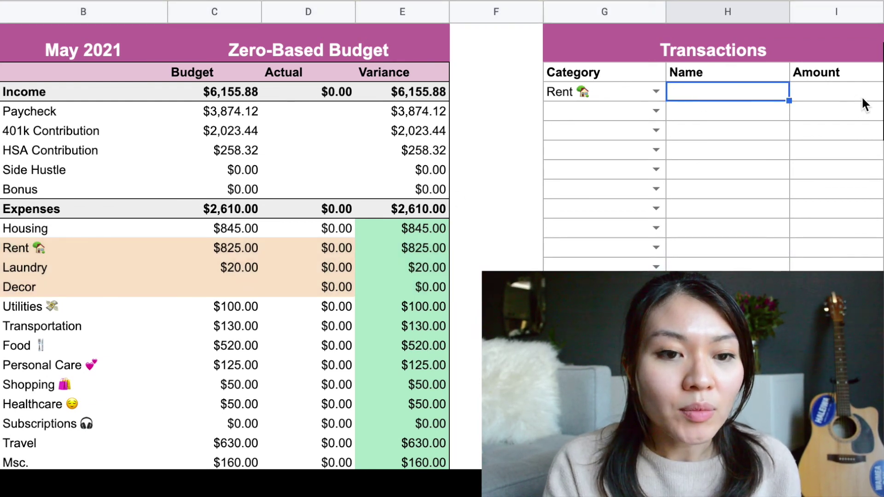
click(844, 93)
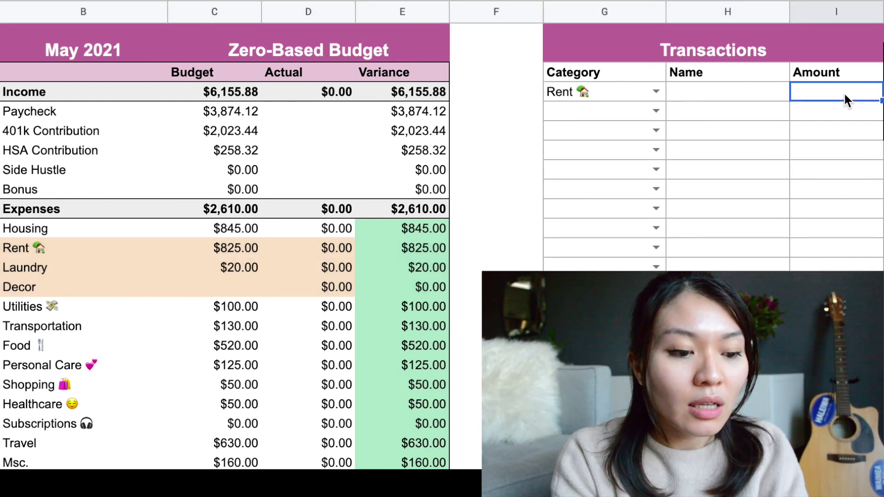
text(825)
key(Return)
click(341, 255)
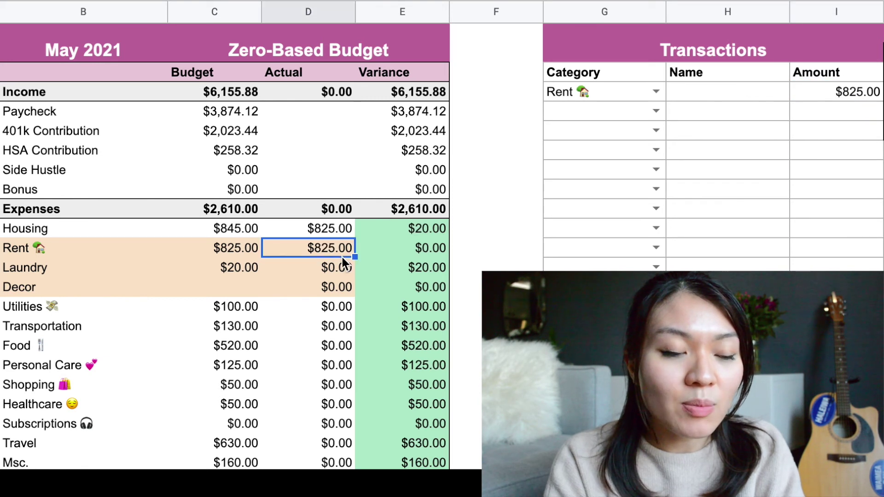
click(415, 247)
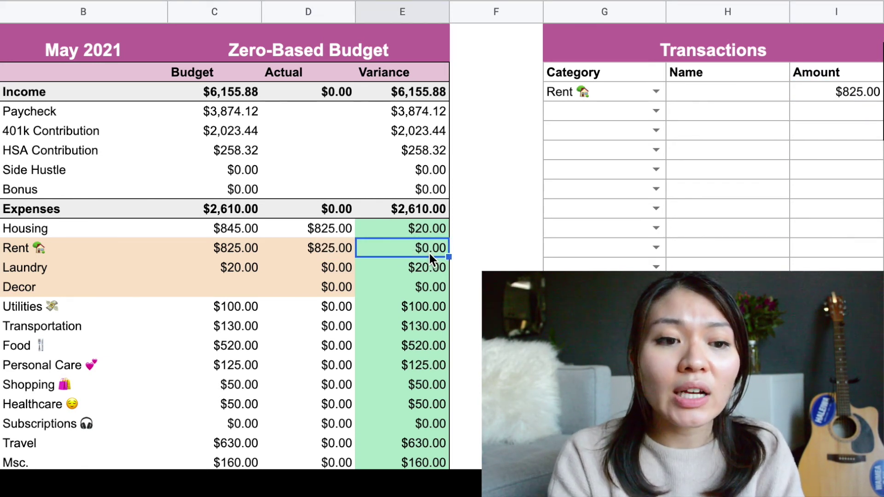
Add a Laundry transaction with an amount of 30 below Rent and check Laundry's variance
click(619, 115)
text(laun)
click(634, 134)
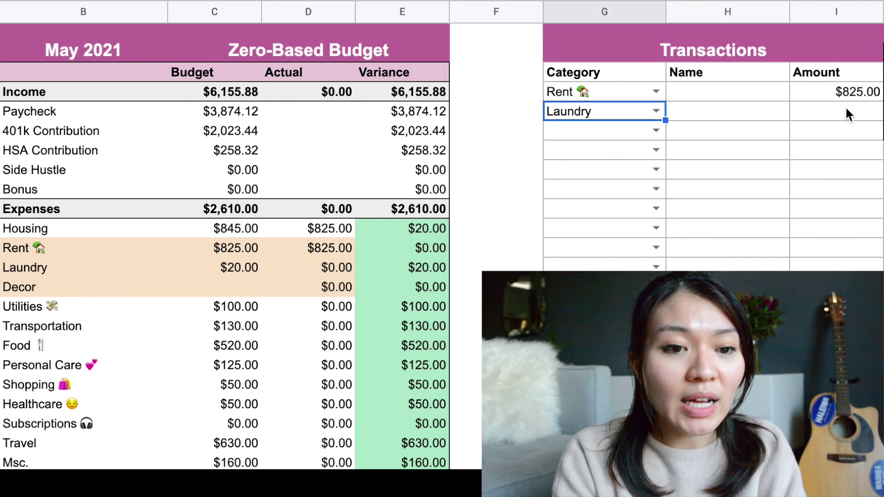
click(798, 109)
text(30)
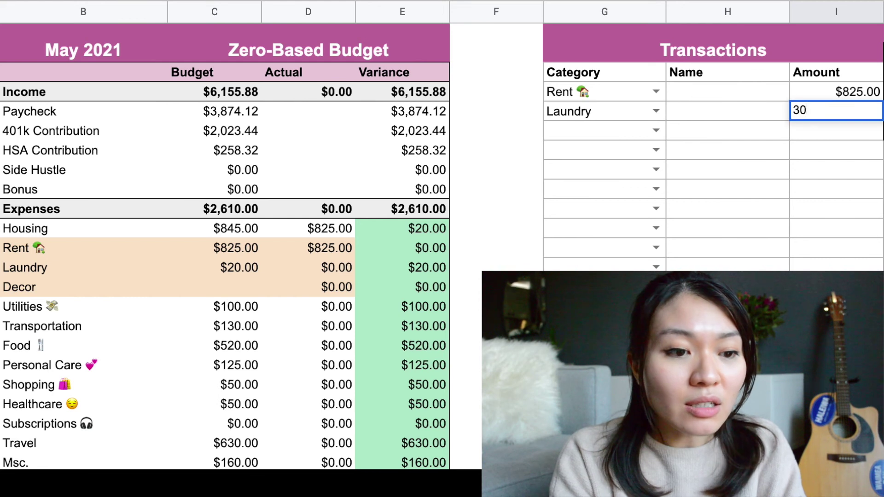
key(Return)
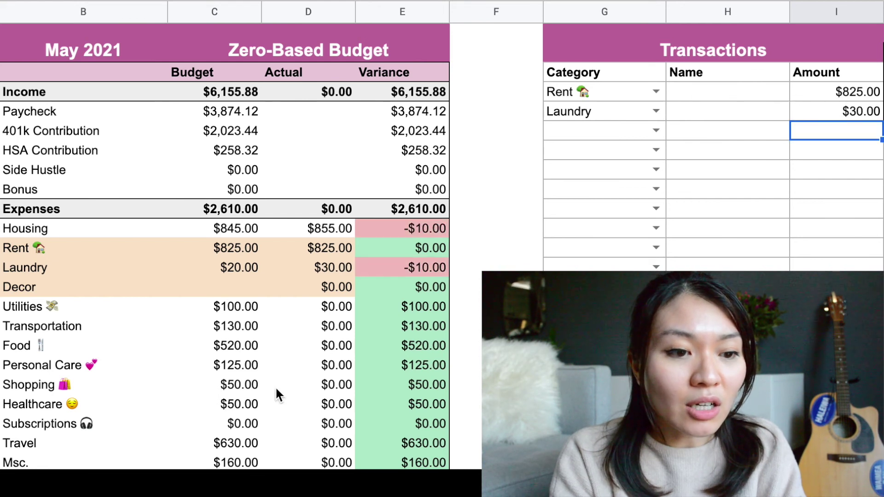
click(429, 269)
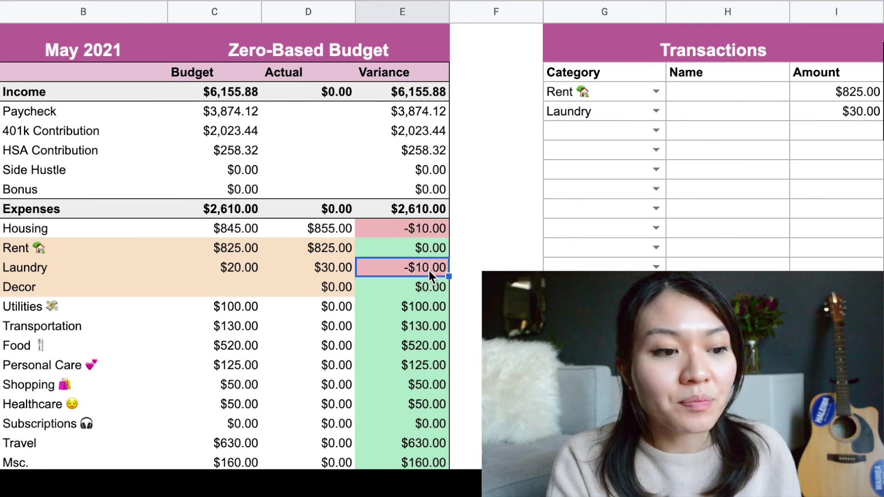
click(233, 287)
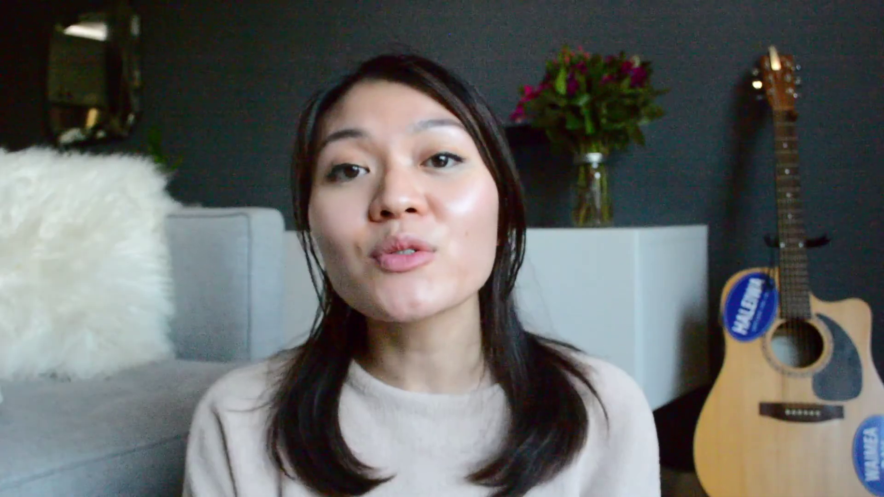